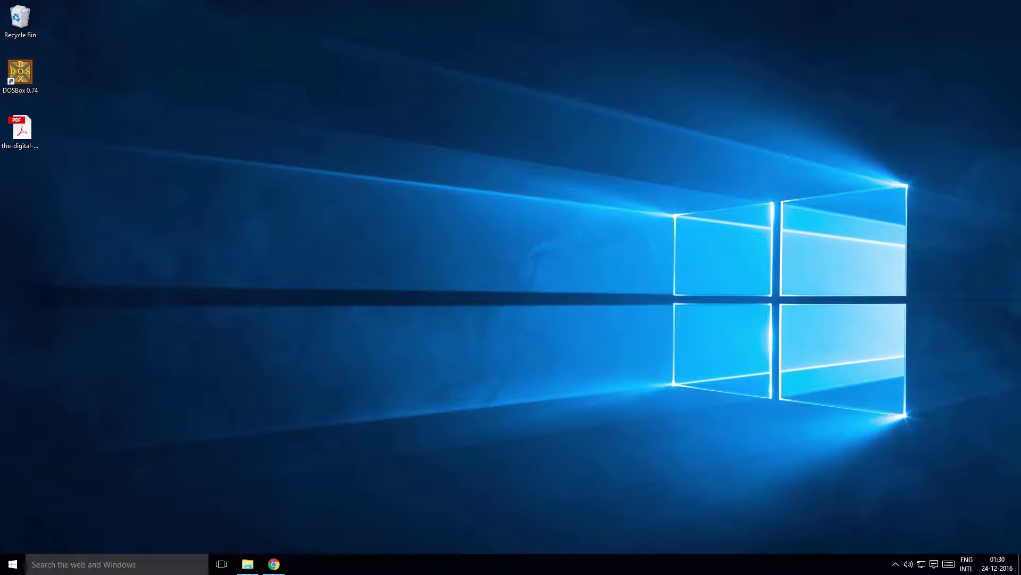
- In a new tab, search Wikipedia from the address bar for 'Micro' to open the Microsoft article
{"action": "left_click", "coordinate": [276, 564]}
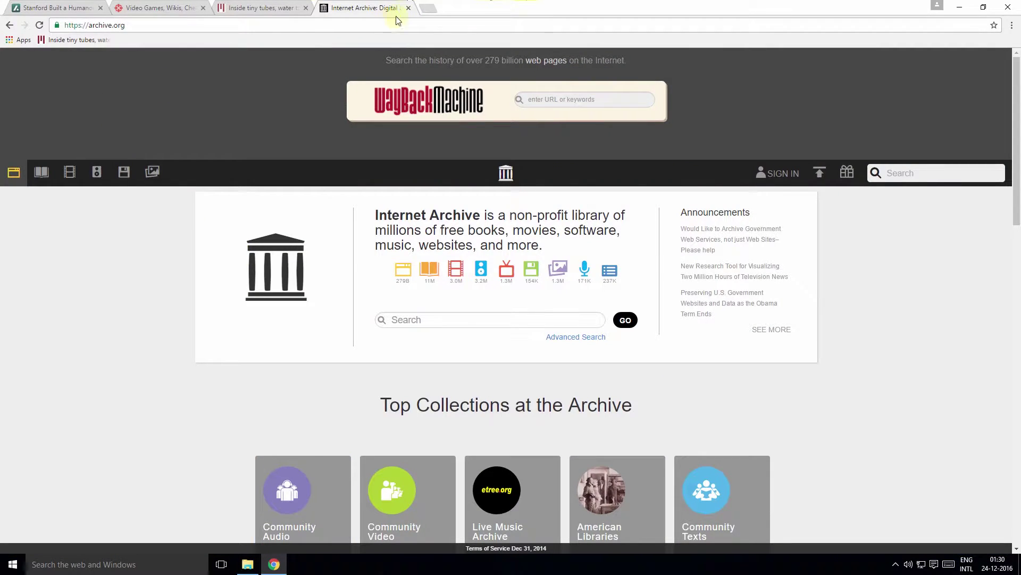
{"action": "left_click", "coordinate": [428, 8]}
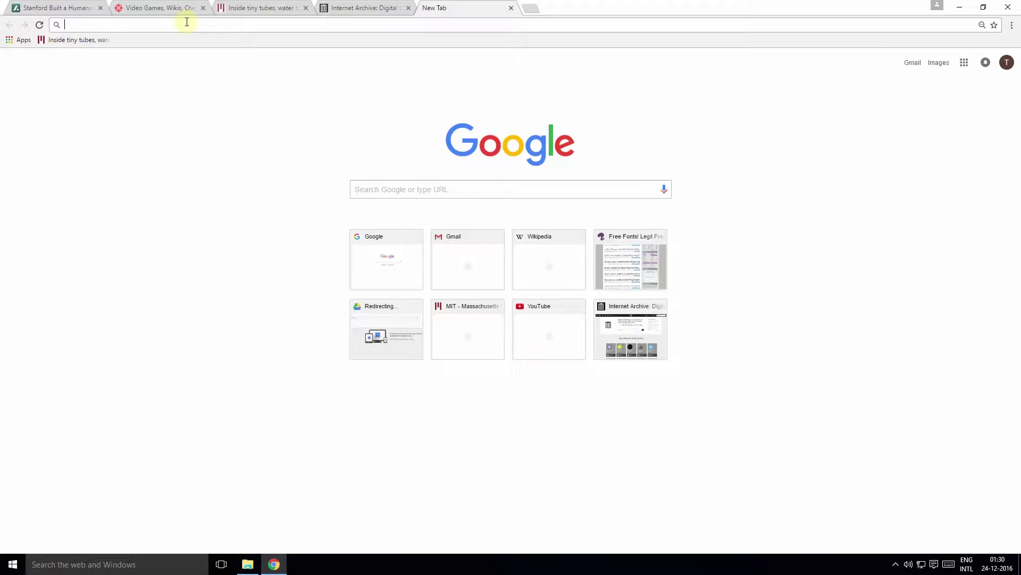
{"action": "left_click", "coordinate": [187, 22]}
{"action": "type", "text": "wiki"}
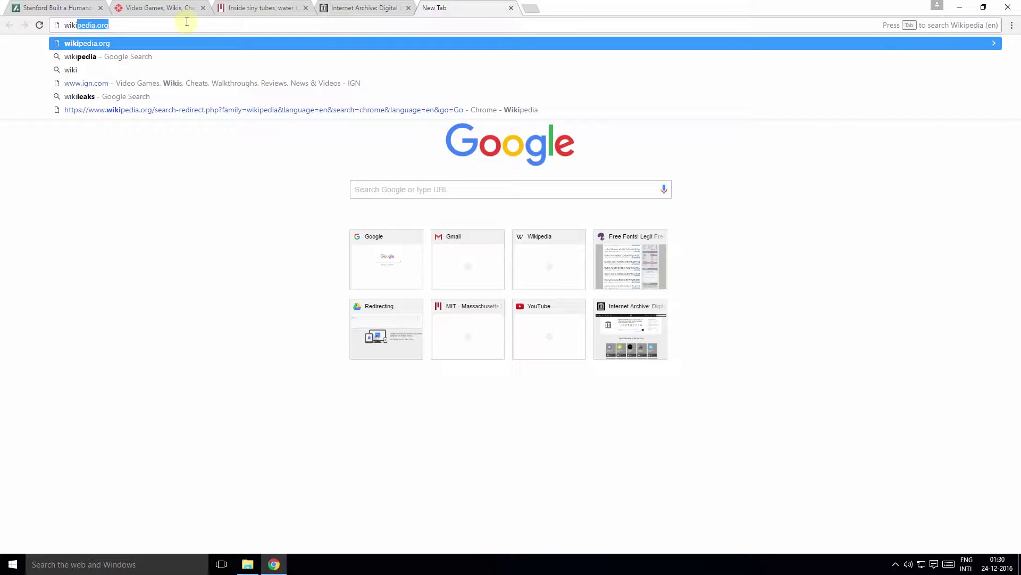
{"action": "key", "text": "Tab"}
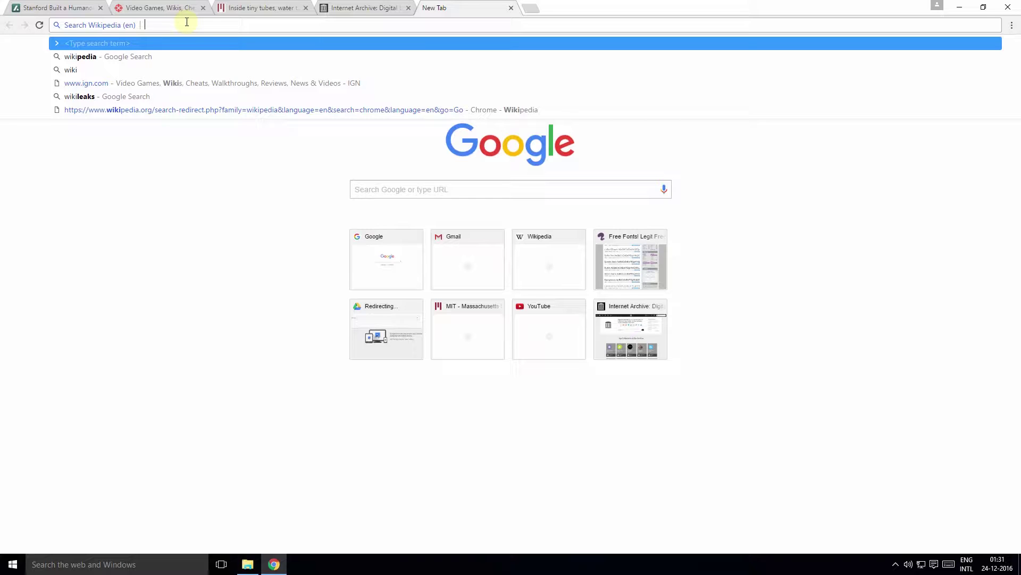
{"action": "type", "text": "Microsoft"}
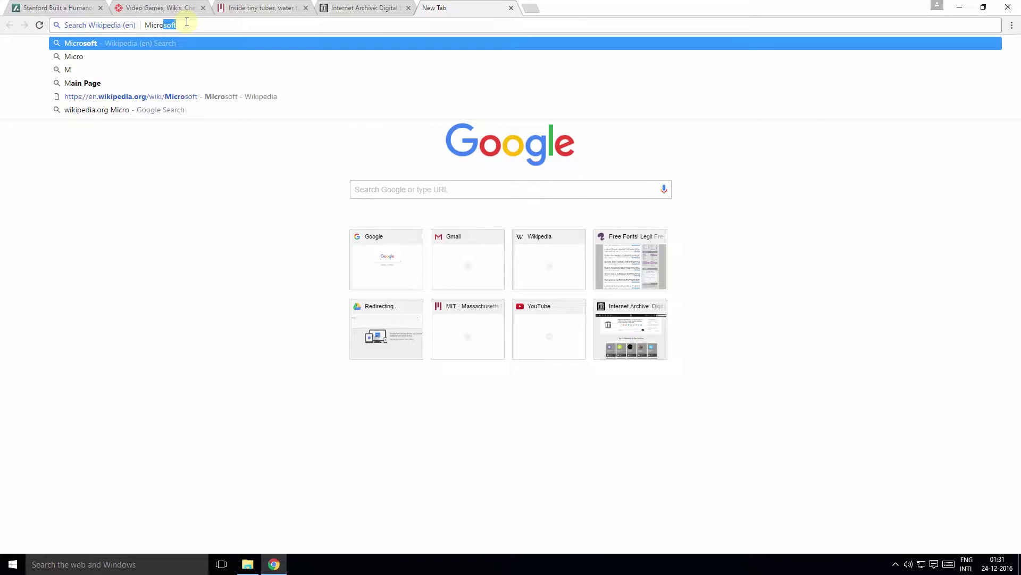
{"action": "key", "text": "Return"}
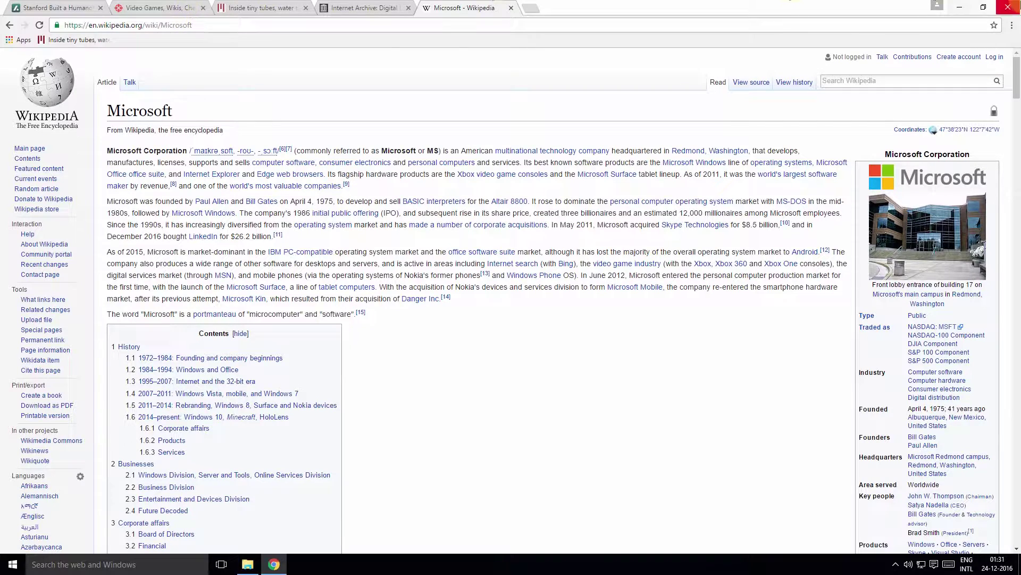
- Switch to the 'Inside tiny tubes' MIT News tab and drag it after the Internet Archive tab
{"action": "left_click", "coordinate": [265, 5]}
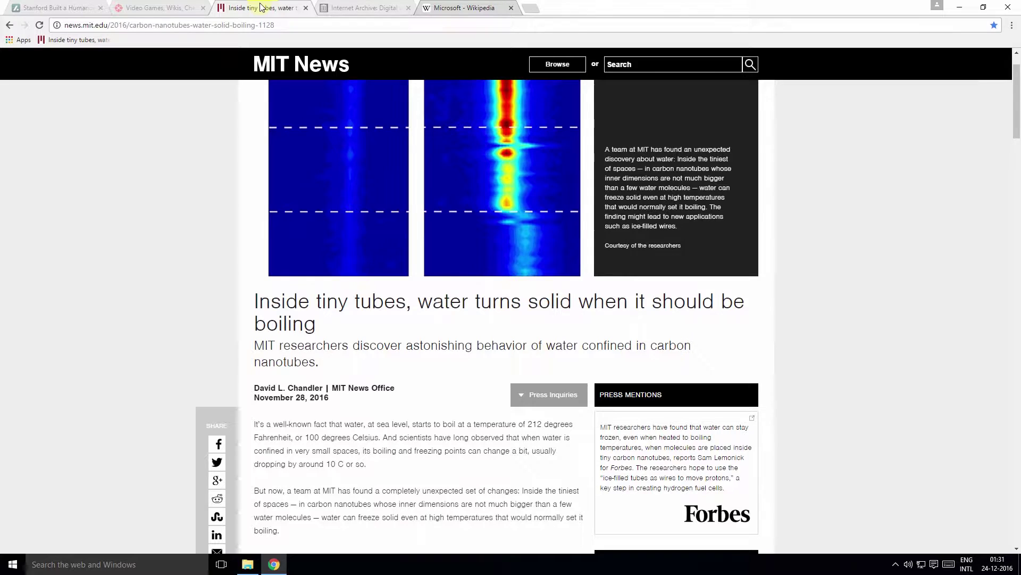
{"action": "left_click_drag", "start_coordinate": [260, 5], "coordinate": [381, 4]}
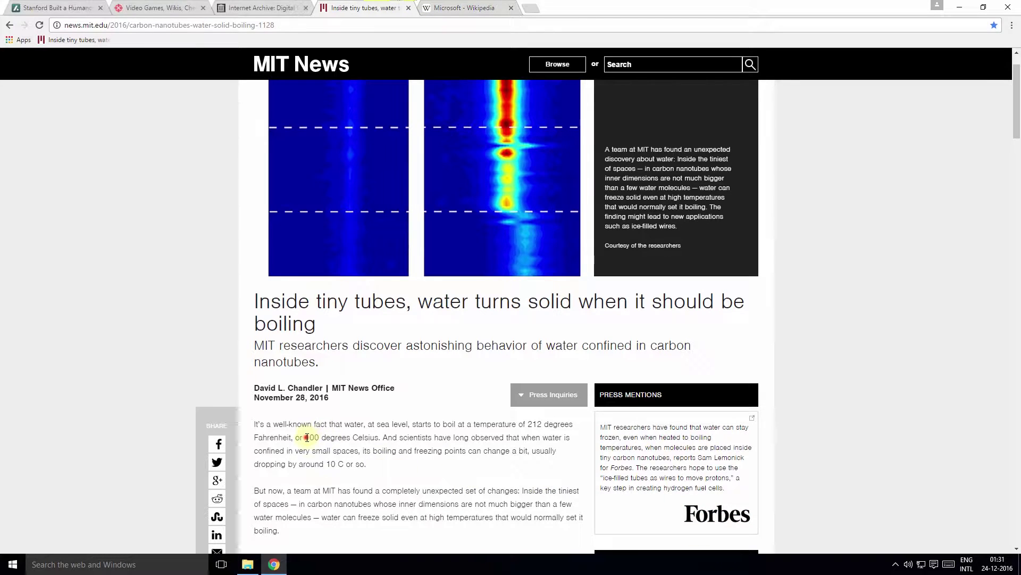
- Search Google for the selected phrase '100 degrees Celsius', then close the MIT News article tab
{"action": "left_click_drag", "start_coordinate": [306, 437], "coordinate": [381, 437]}
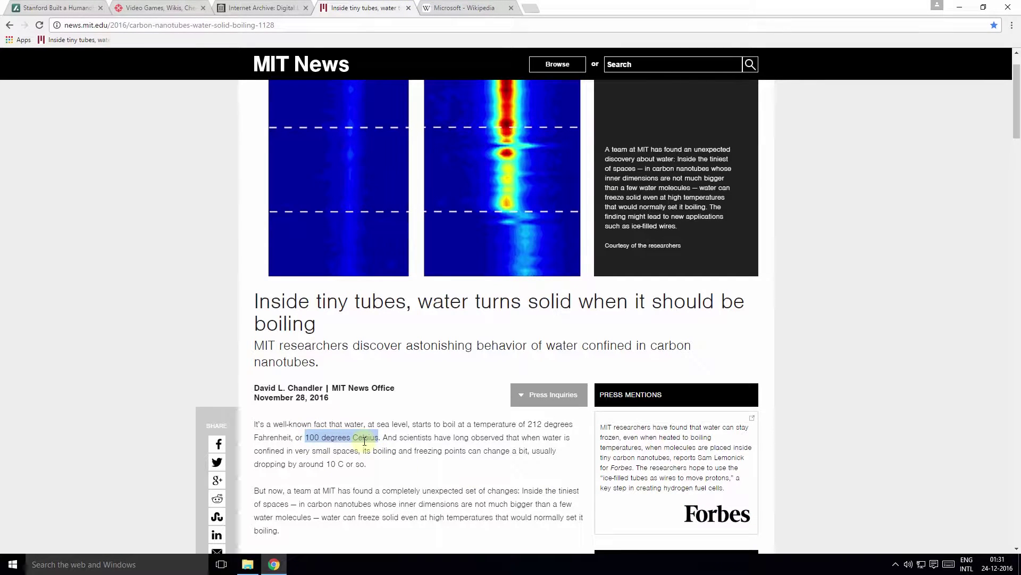
{"action": "right_click", "coordinate": [365, 440]}
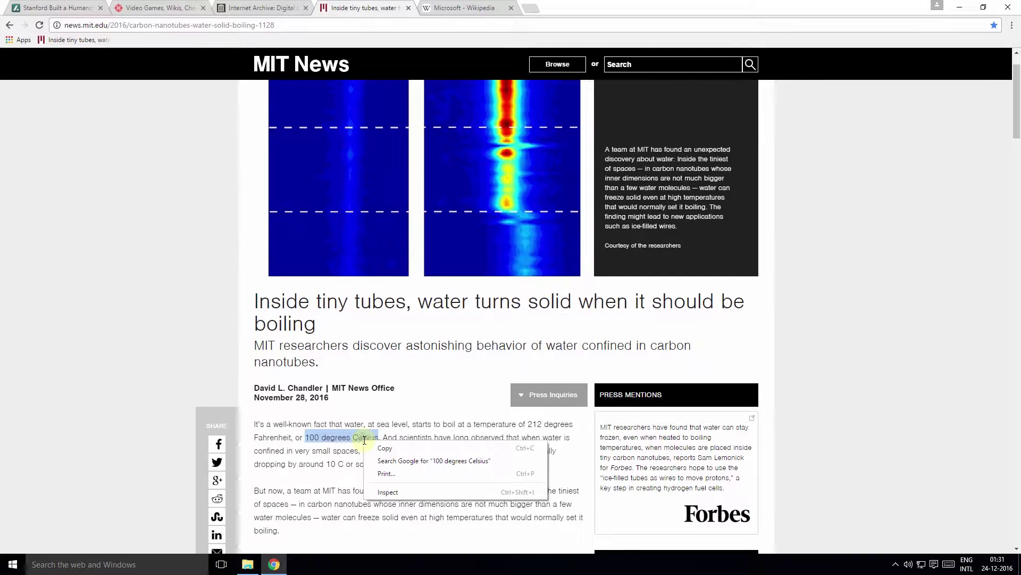
{"action": "left_click", "coordinate": [392, 461]}
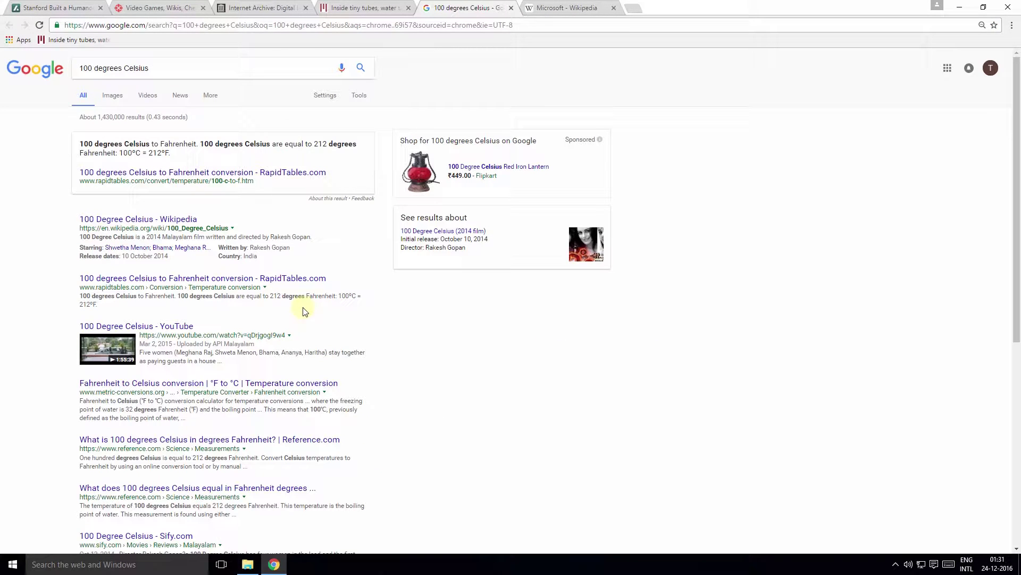
{"action": "left_click", "coordinate": [407, 8]}
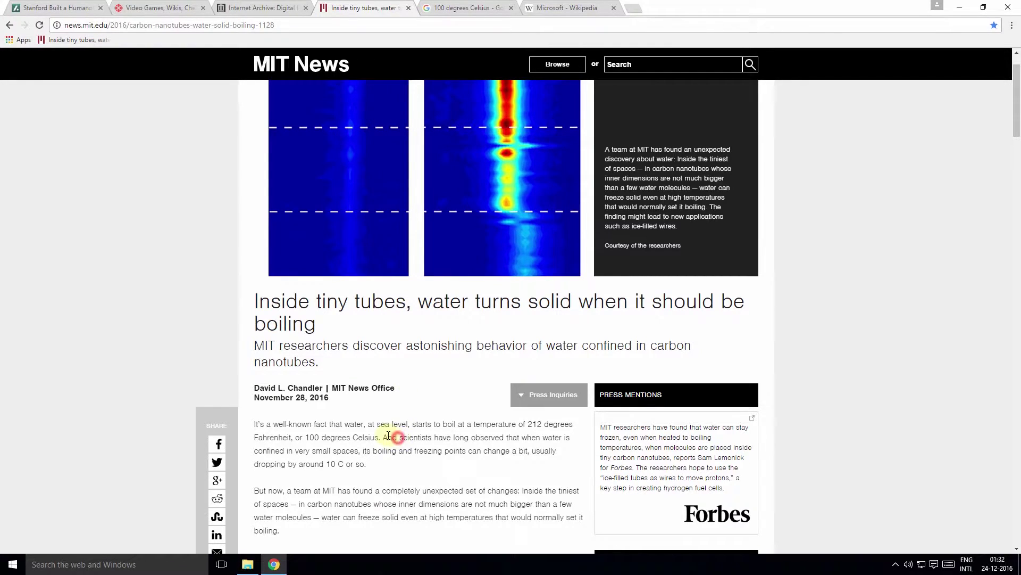
- Open History (Ctrl+H) and Downloads (Ctrl+J) tabs, then return to the MIT News article
{"action": "key", "text": "ctrl+h"}
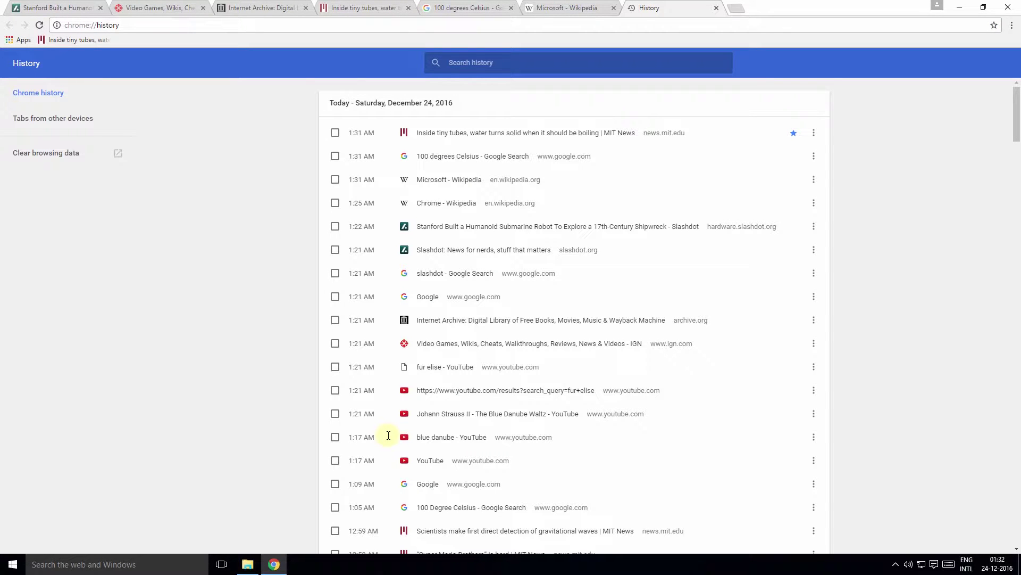
{"action": "key", "text": "ctrl+j"}
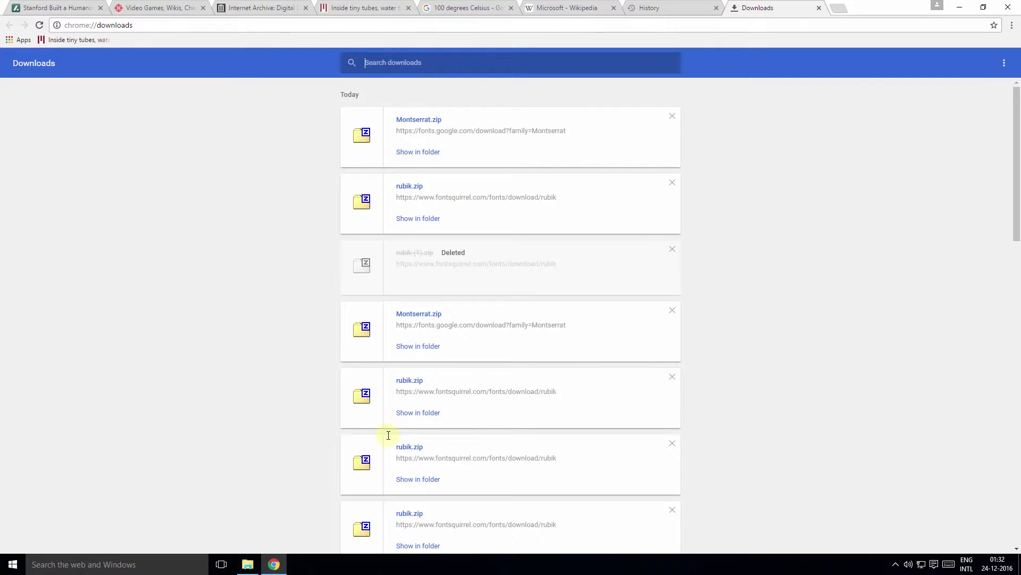
{"action": "key", "text": "ctrl+k"}
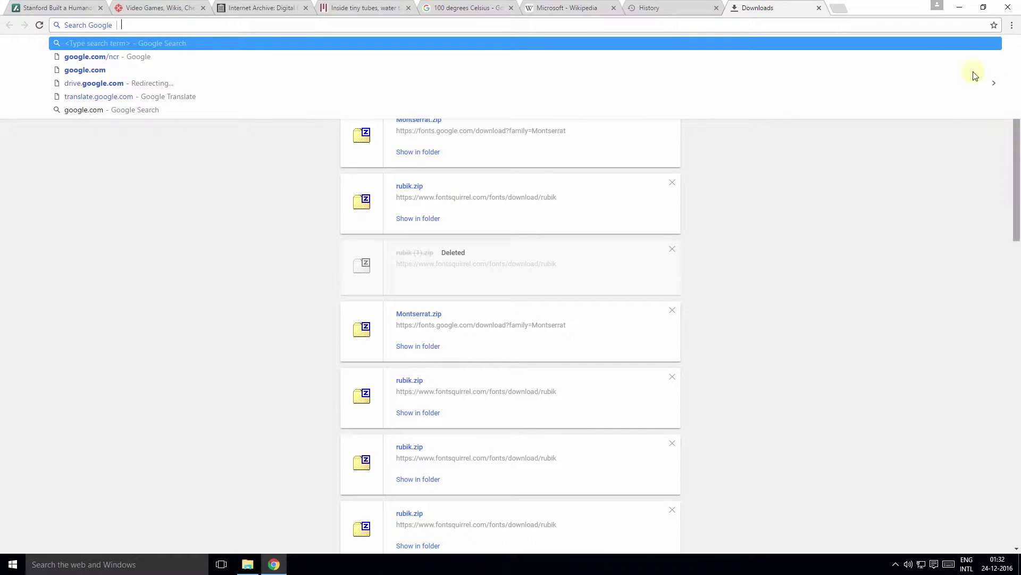
{"action": "left_click", "coordinate": [373, 4]}
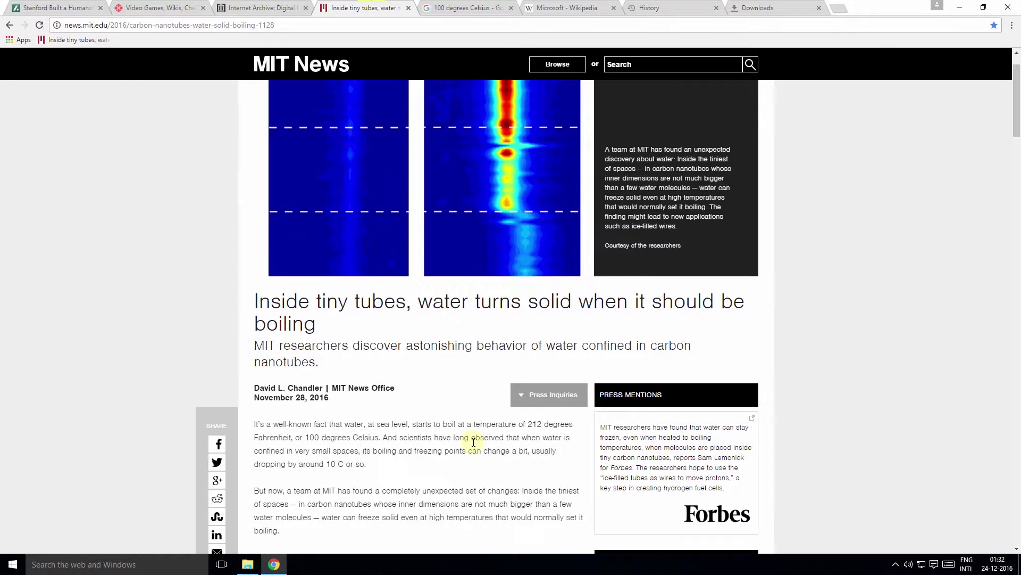
{"action": "key", "text": "ctrl+plus"}
{"action": "key", "text": "ctrl+plus"}
{"action": "key", "text": "ctrl+plus"}
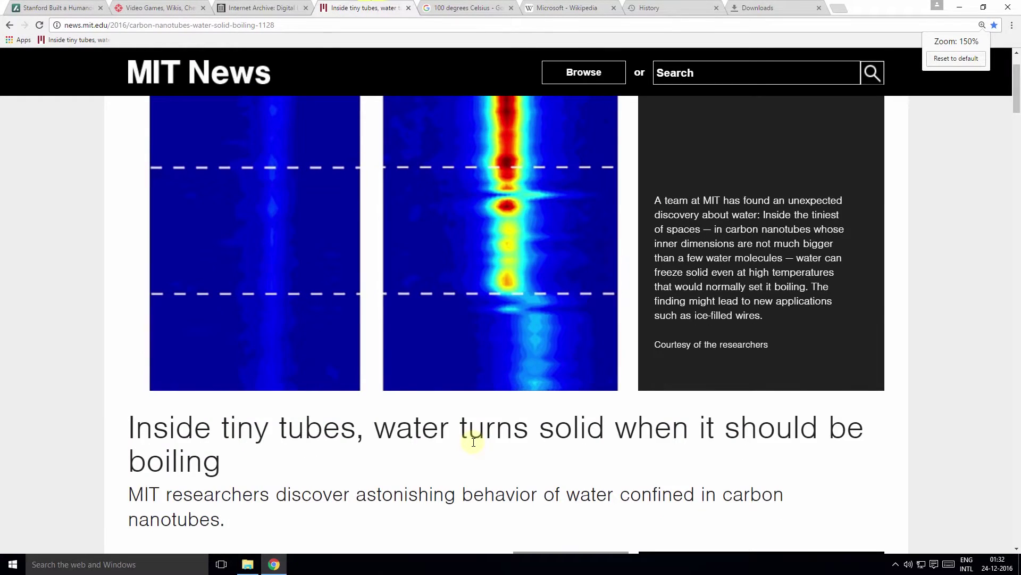
{"action": "key", "text": "ctrl+minus"}
{"action": "key", "text": "ctrl+minus"}
{"action": "key", "text": "ctrl+minus"}
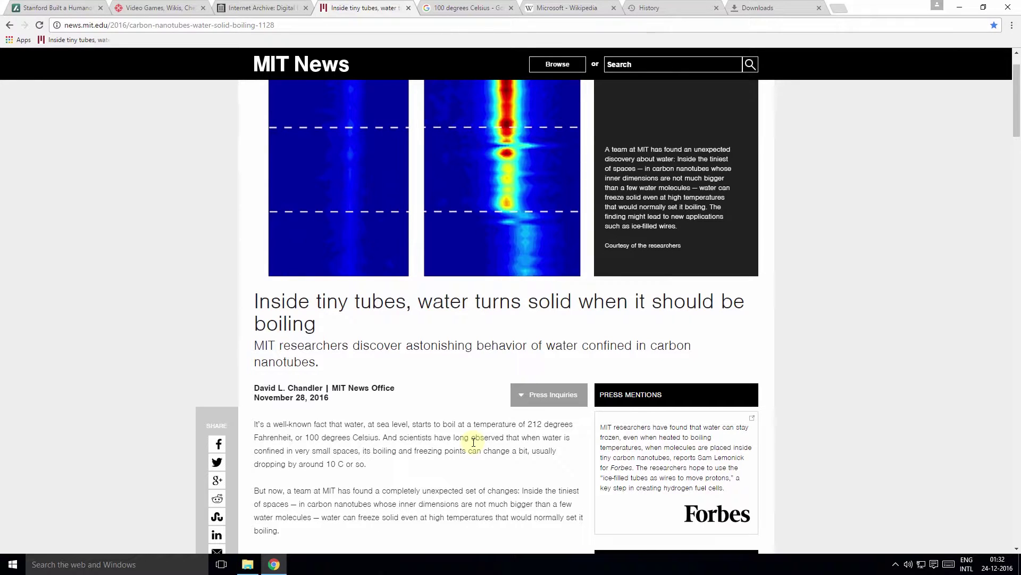
{"action": "key", "text": "F11"}
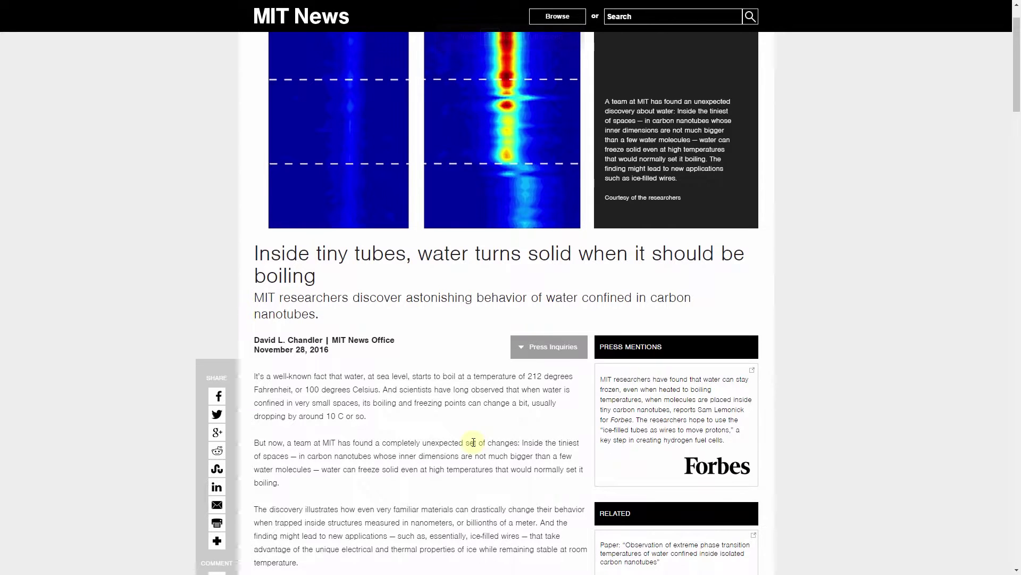
{"action": "key", "text": "F11"}
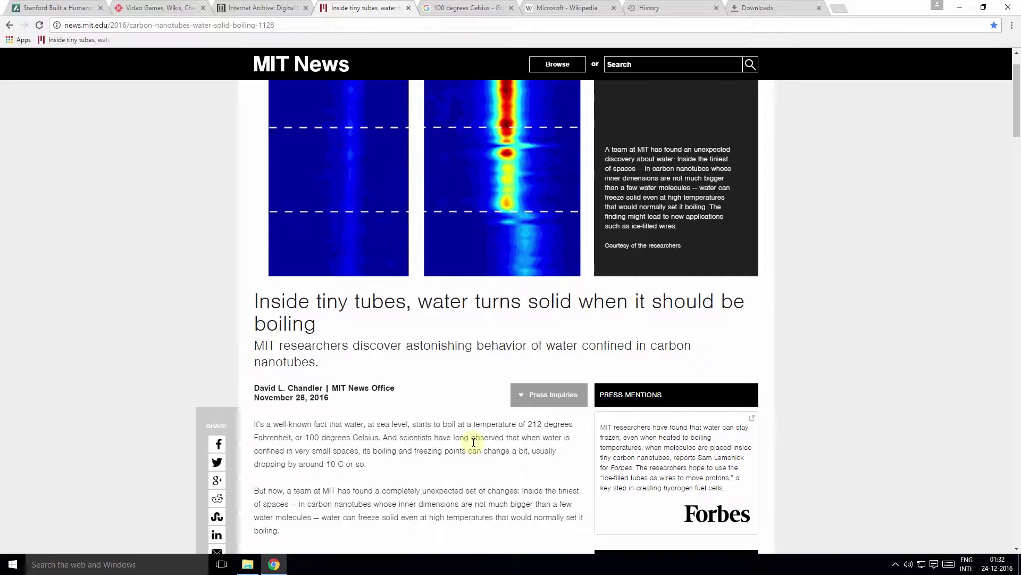
- Drag a desktop shortcut to the tiny-tubes article, then bookmark the Internet Archive page on the bookmarks bar
{"action": "left_click", "coordinate": [984, 7]}
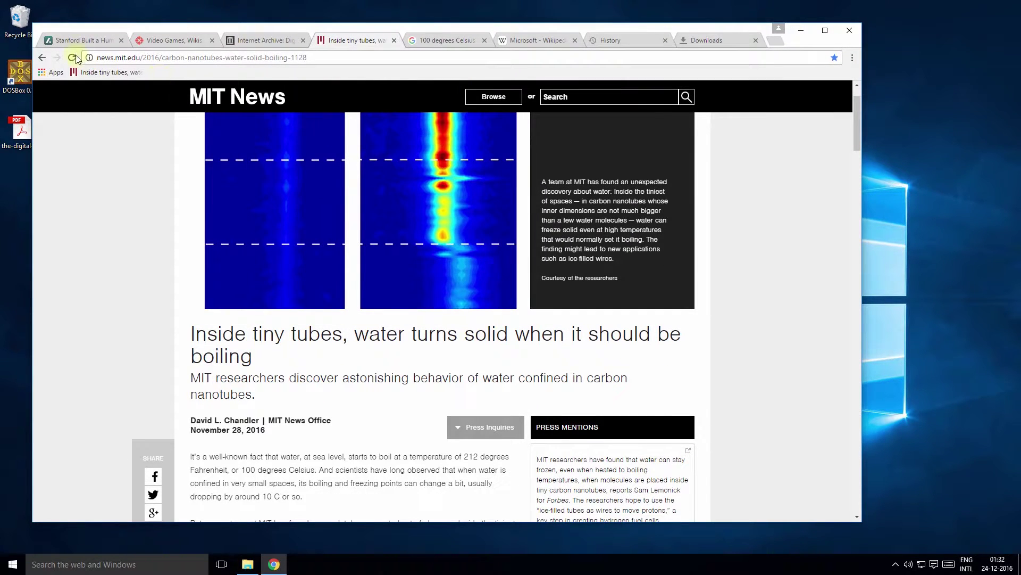
{"action": "left_click_drag", "start_coordinate": [89, 57], "coordinate": [943, 180]}
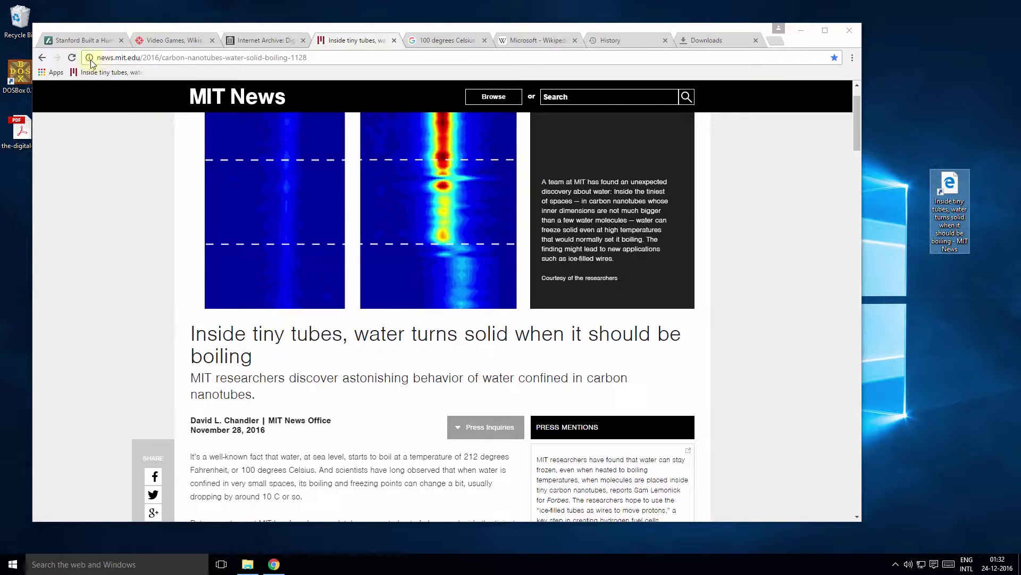
{"action": "left_click", "coordinate": [269, 40]}
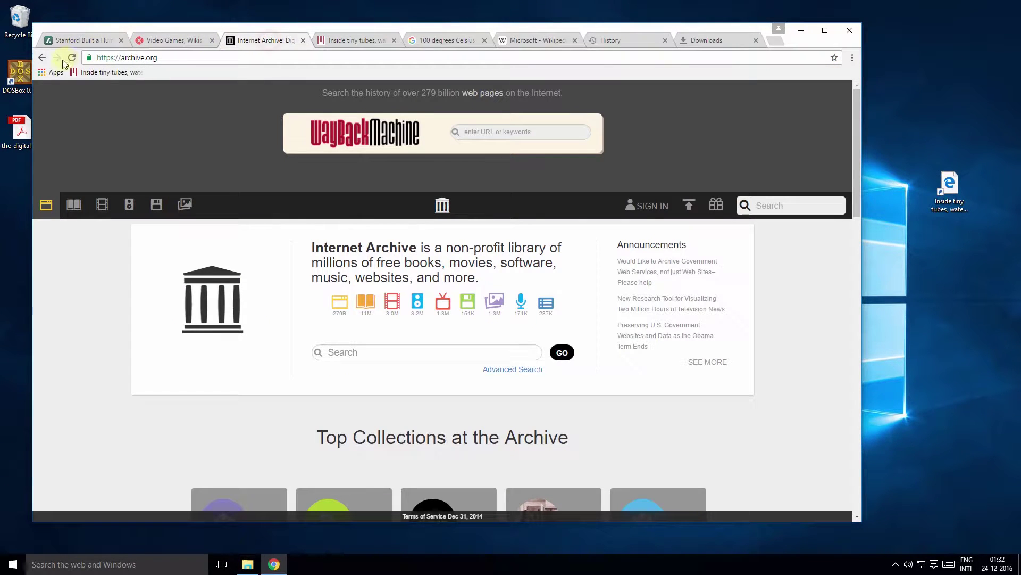
{"action": "left_click_drag", "start_coordinate": [89, 57], "coordinate": [159, 74]}
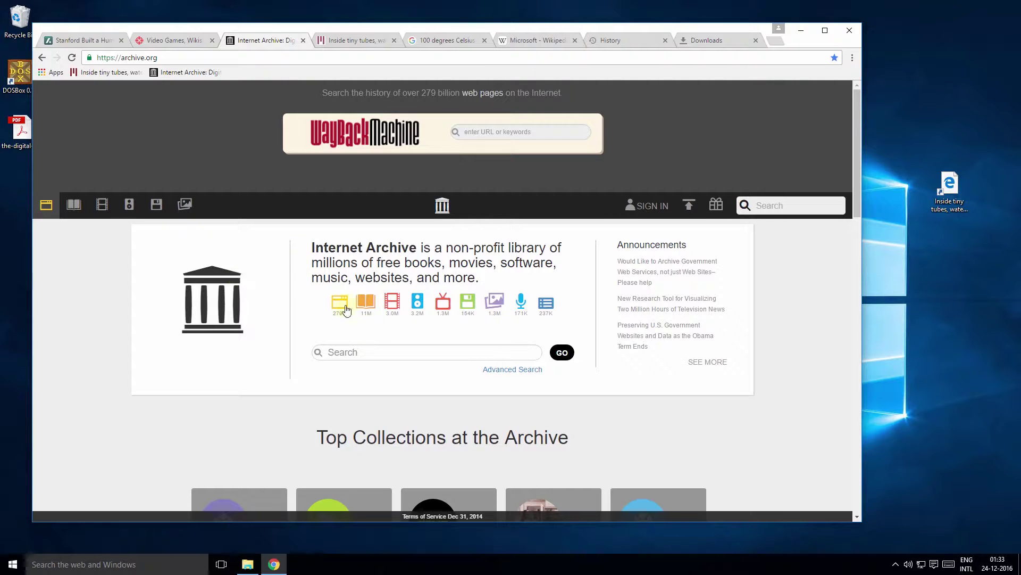
- Maximize the window and open Chrome's Task Manager with Shift+Esc
{"action": "left_click", "coordinate": [824, 31]}
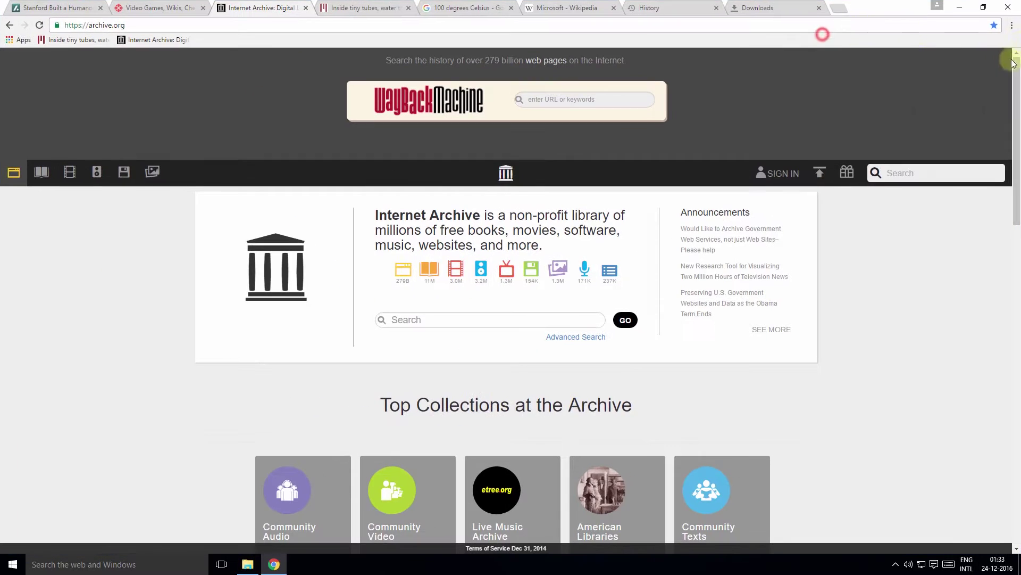
{"action": "left_click", "coordinate": [1012, 25]}
{"action": "left_click", "coordinate": [918, 182]}
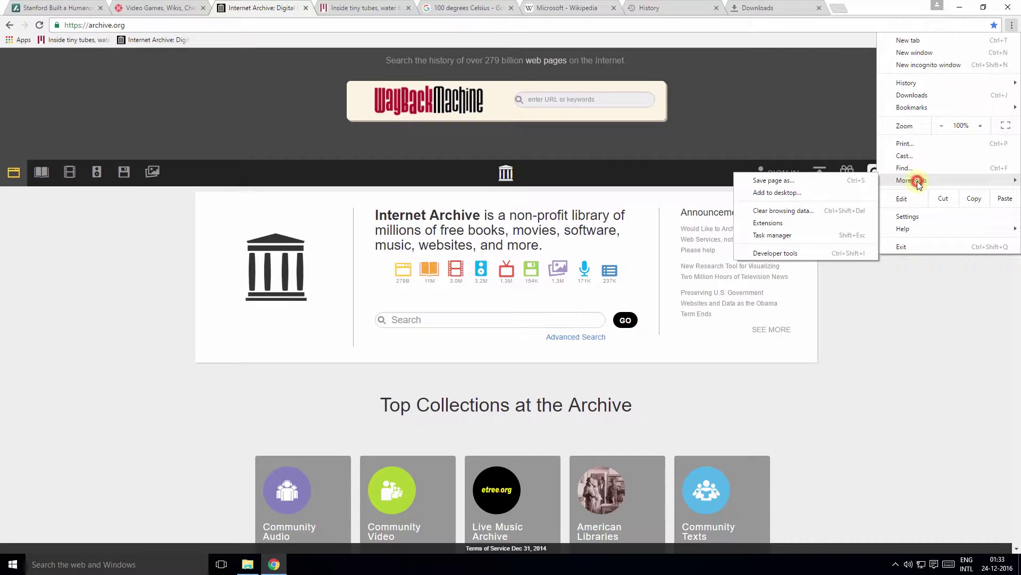
{"action": "left_click", "coordinate": [774, 235]}
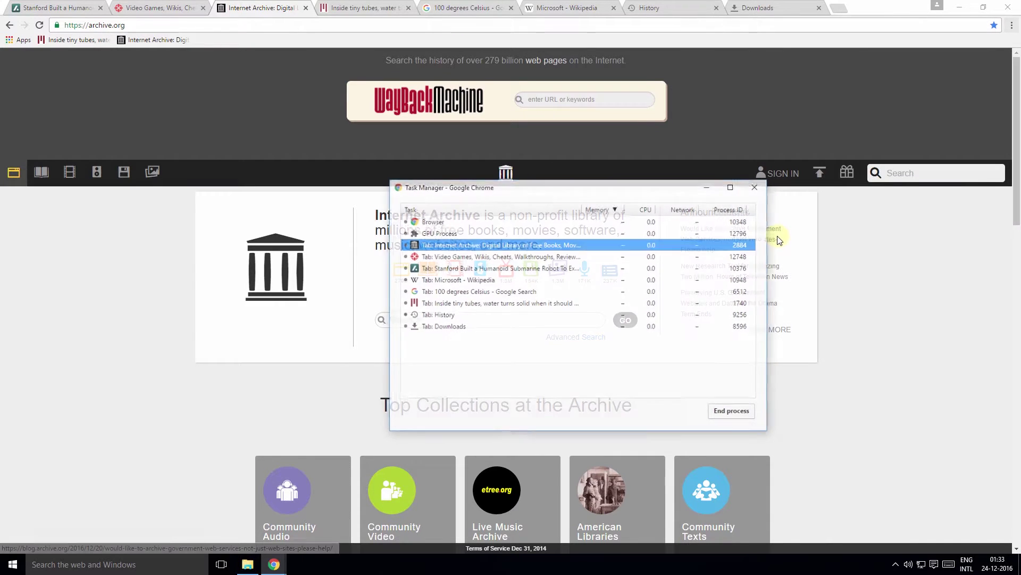
{"action": "left_click", "coordinate": [756, 186]}
{"action": "scroll", "coordinate": [843, 230], "scroll_direction": "down", "scroll_amount": 2}
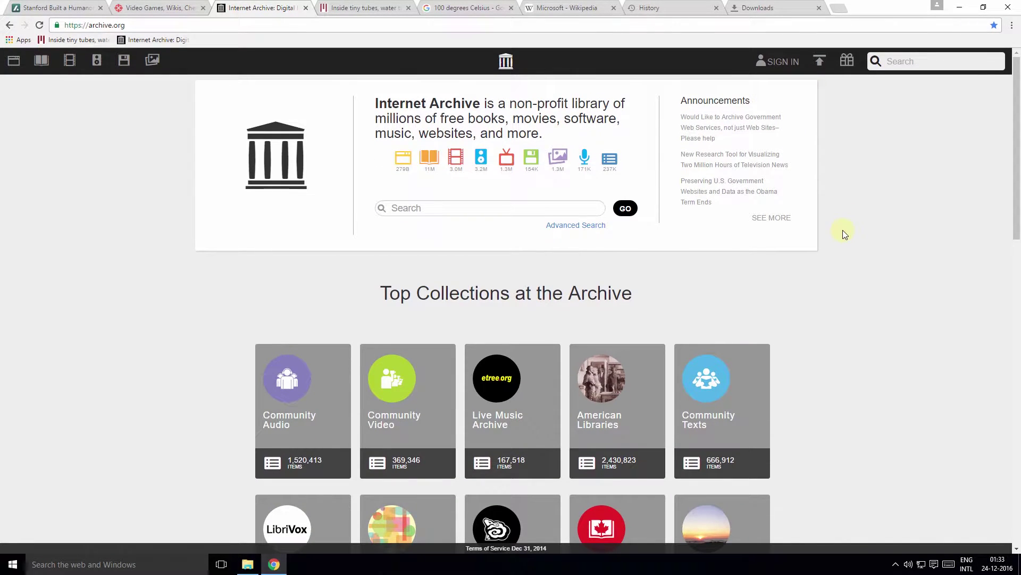
{"action": "key", "text": "shift+Escape"}
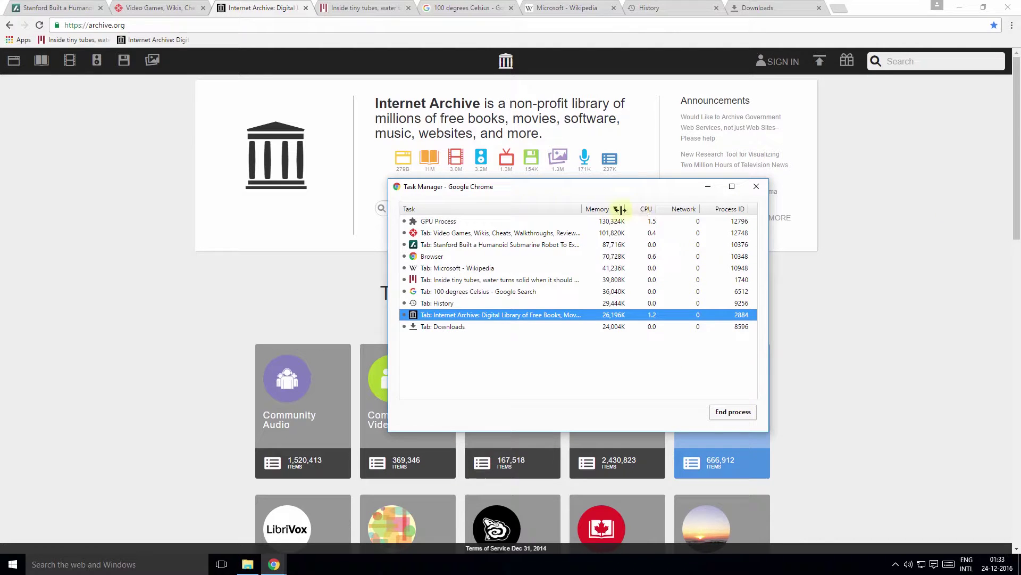
- Sort tasks by memory, highest first, and end the Video Games tab's process
{"action": "left_click", "coordinate": [598, 210]}
{"action": "left_click", "coordinate": [601, 209]}
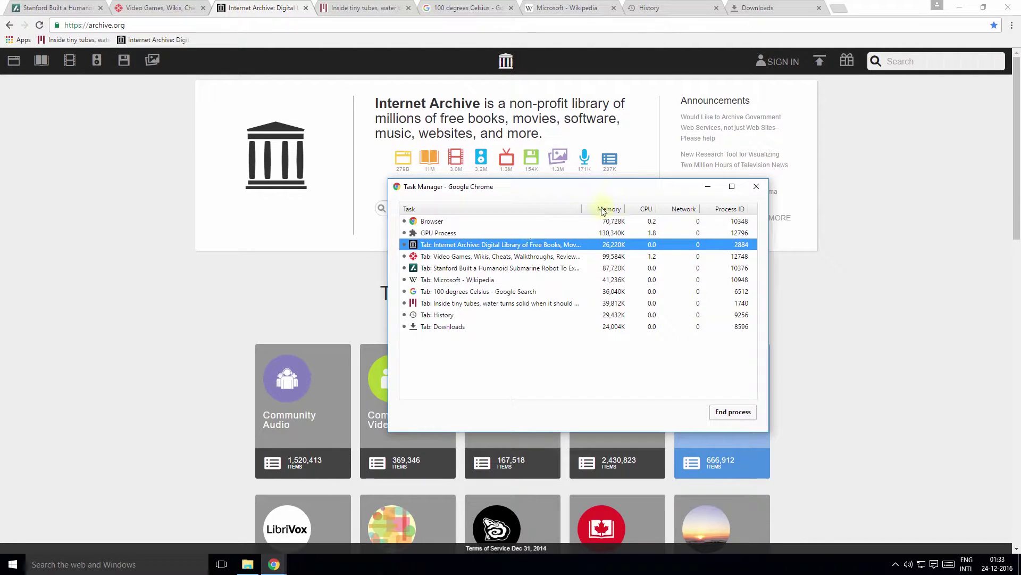
{"action": "left_click", "coordinate": [603, 209]}
{"action": "left_click", "coordinate": [469, 221]}
{"action": "left_click", "coordinate": [467, 232]}
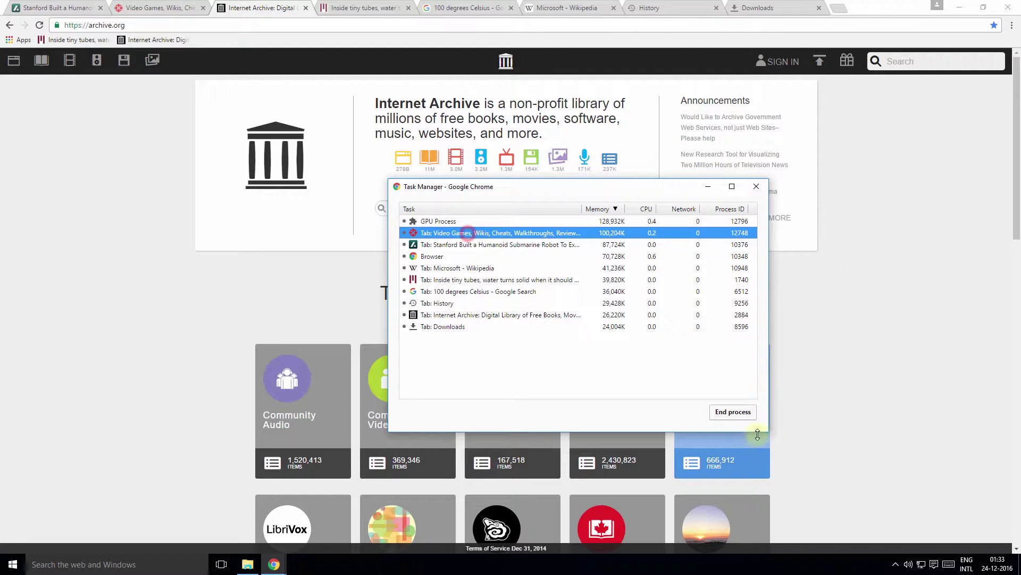
{"action": "left_click", "coordinate": [732, 413]}
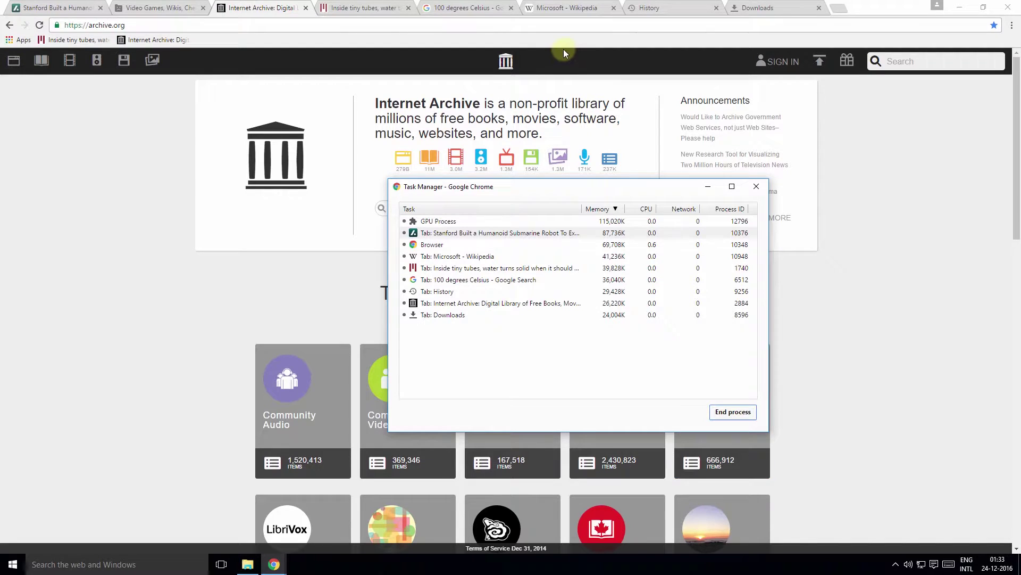
- Close Task Manager, switch to the MIT News article and select the 'Inside tiny tubes' headline
{"action": "left_click", "coordinate": [756, 187]}
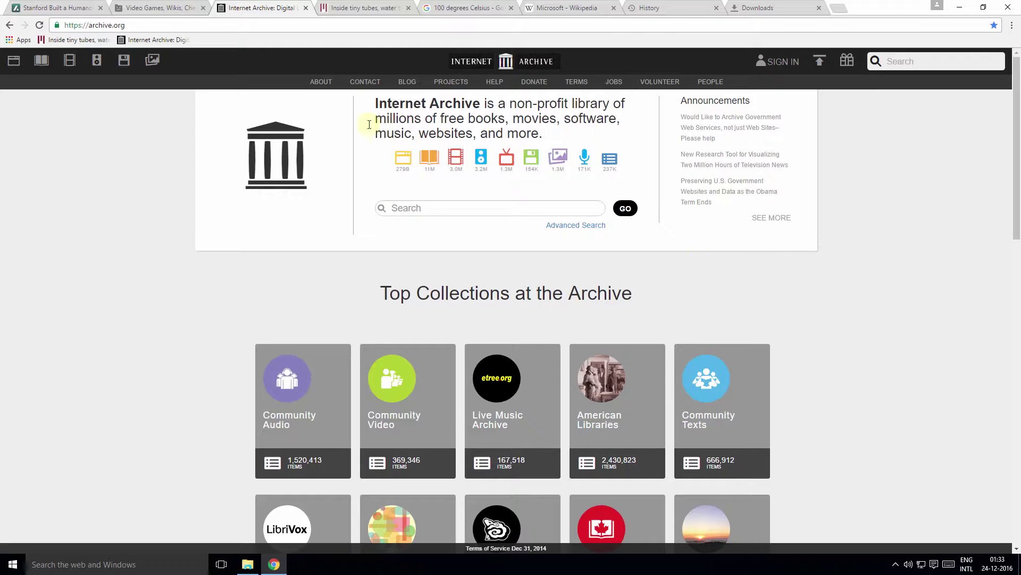
{"action": "left_click", "coordinate": [372, 6]}
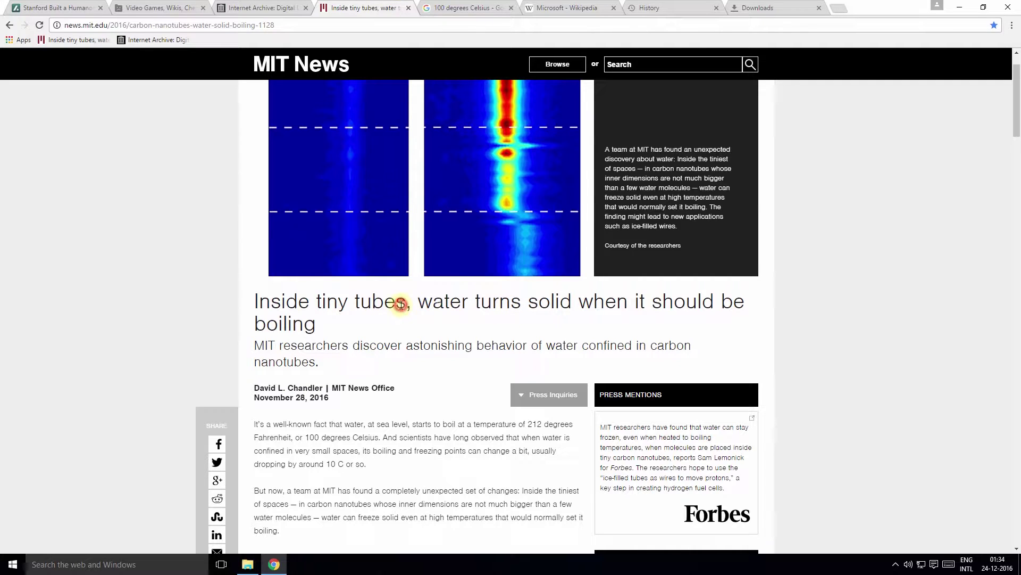
{"action": "left_click_drag", "start_coordinate": [396, 304], "coordinate": [255, 304]}
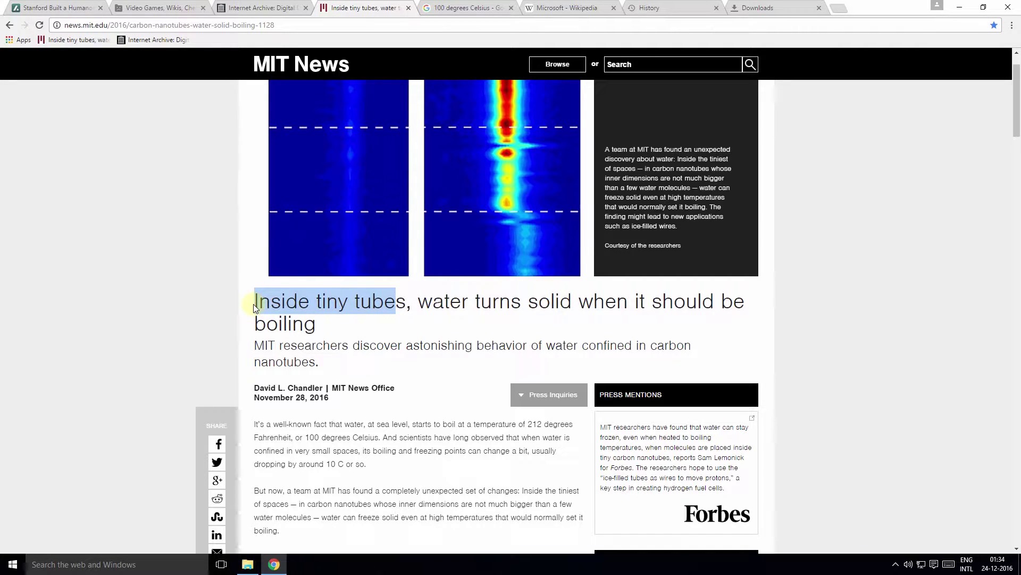
- Inspect the selected headline, view its Computed styles and box model, then close developer tools
{"action": "right_click", "coordinate": [285, 299]}
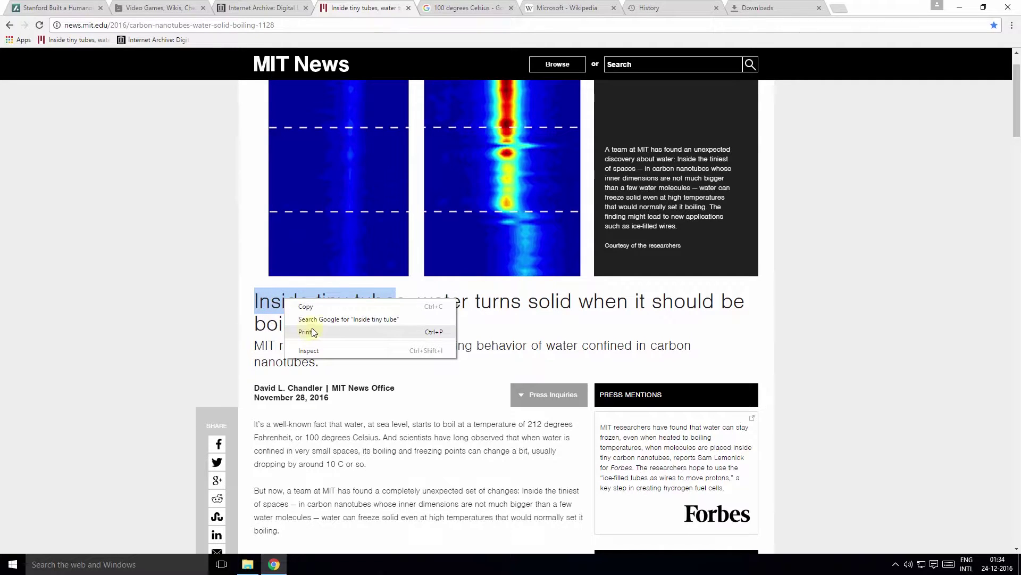
{"action": "left_click", "coordinate": [314, 350]}
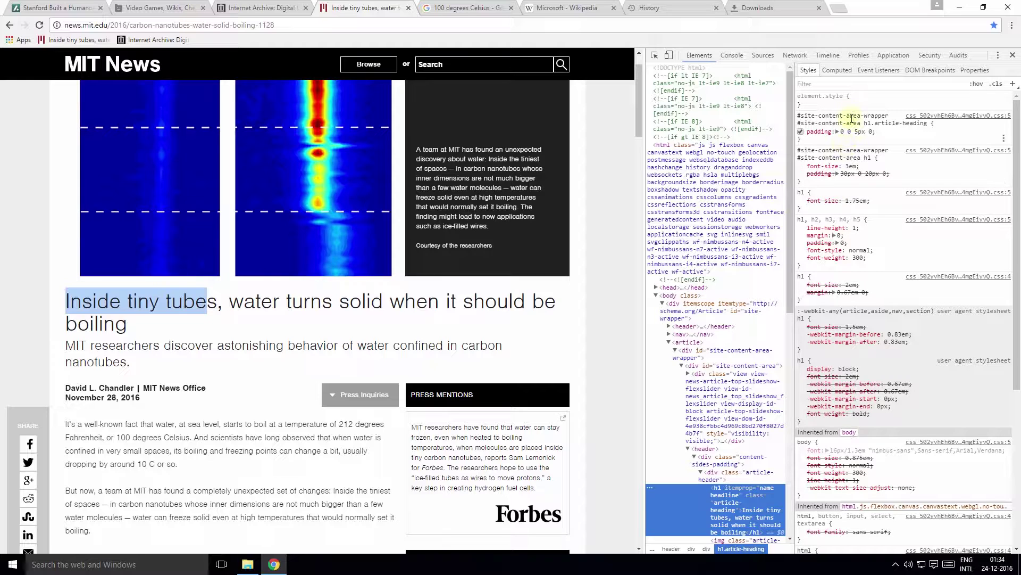
{"action": "left_click", "coordinate": [844, 73]}
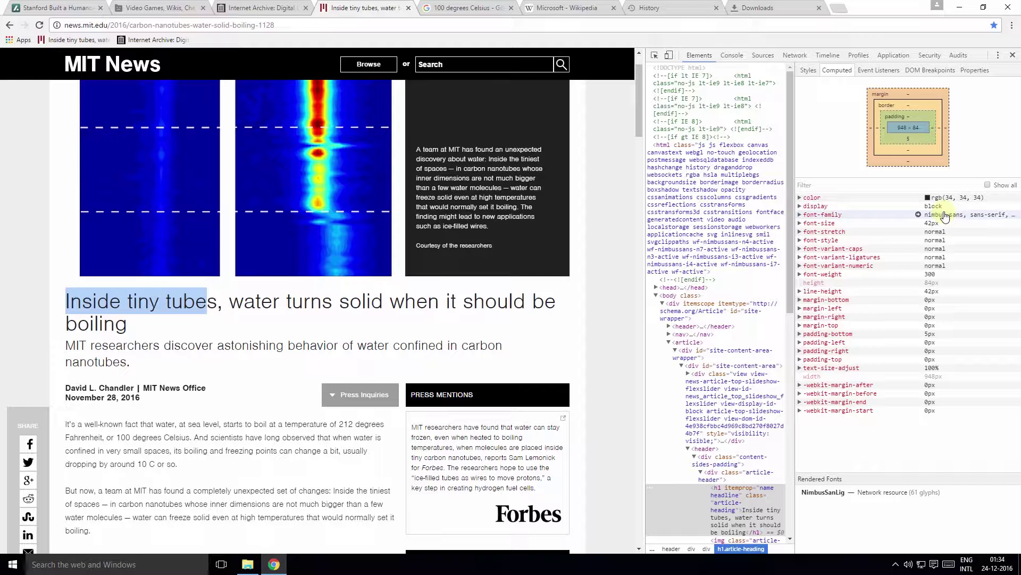
{"action": "left_click", "coordinate": [1012, 56]}
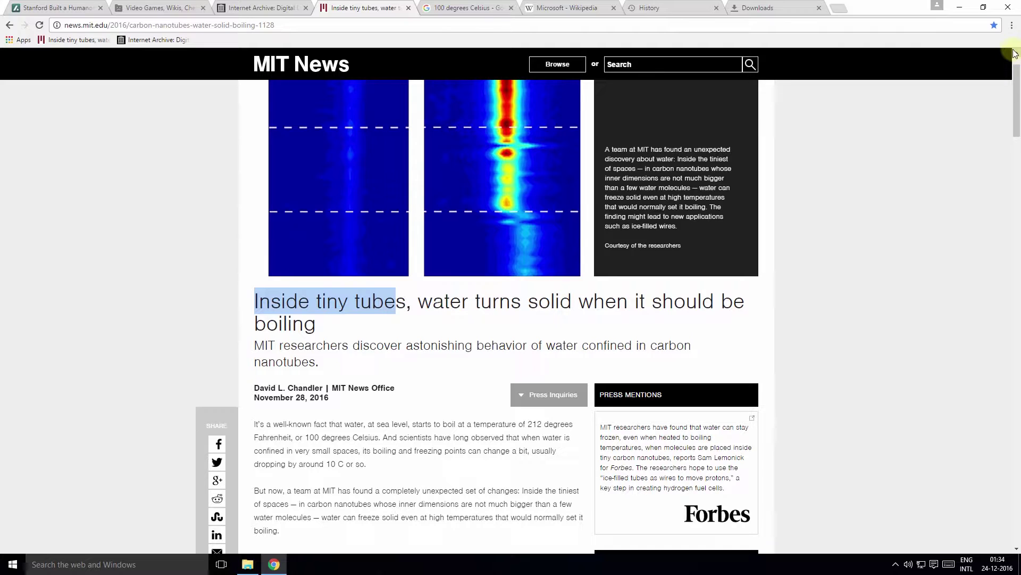
{"action": "left_click", "coordinate": [1012, 25]}
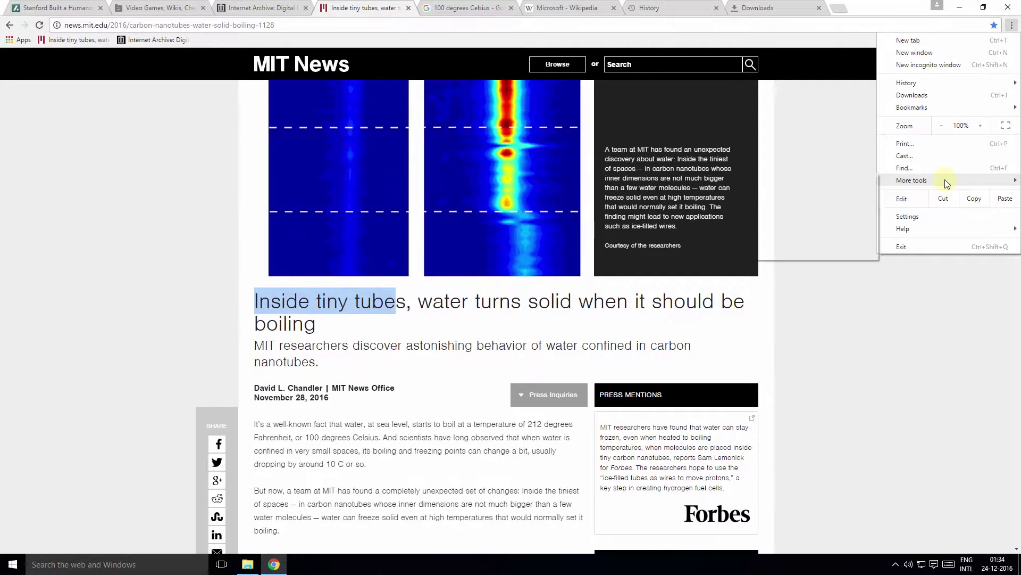
{"action": "mouse_move", "coordinate": [946, 182]}
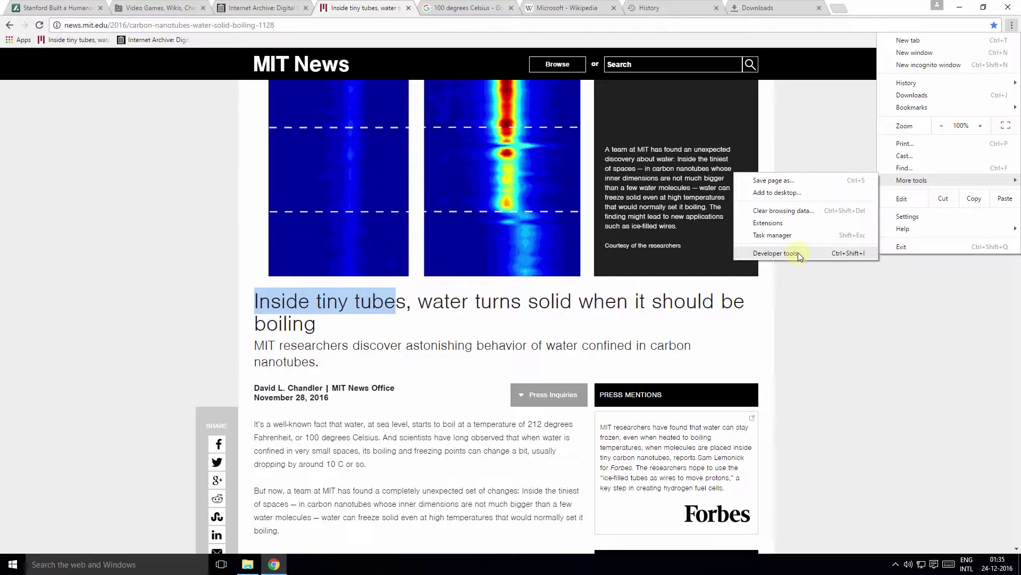
{"action": "left_click", "coordinate": [838, 352]}
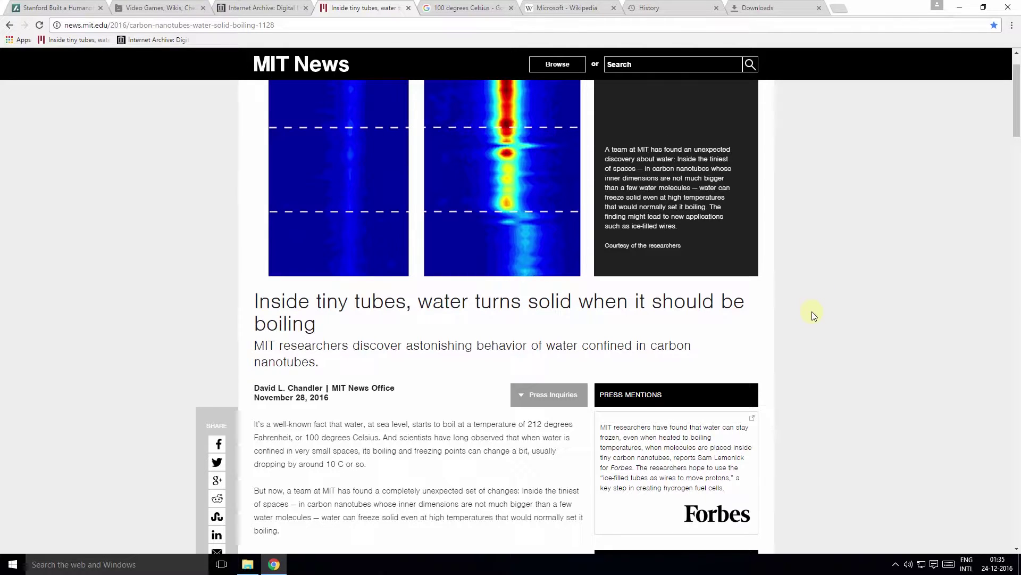
- Open developer tools and emulate an iPhone 6 Plus screen for the article
{"action": "key", "text": "F12"}
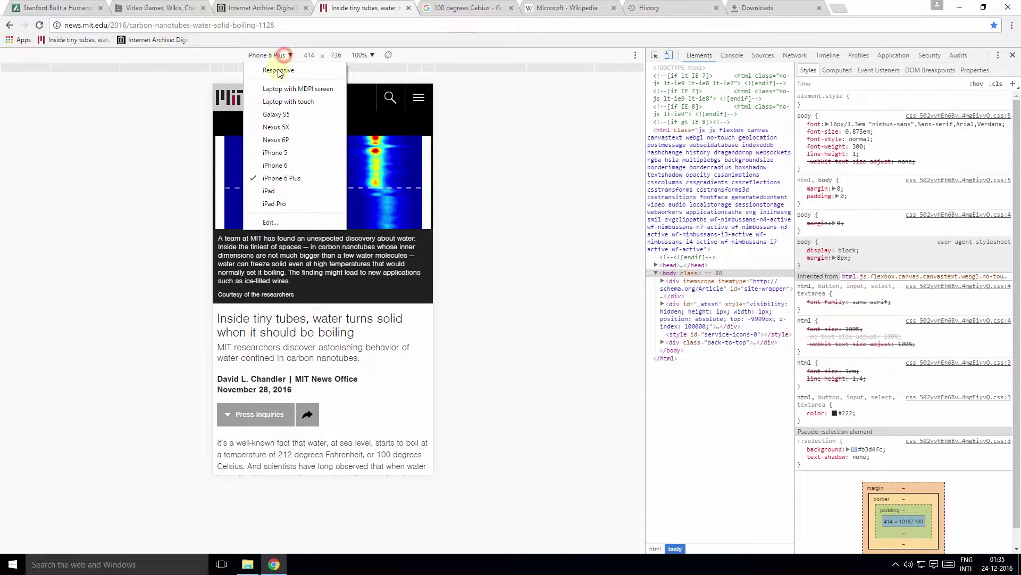
{"action": "left_click", "coordinate": [280, 102]}
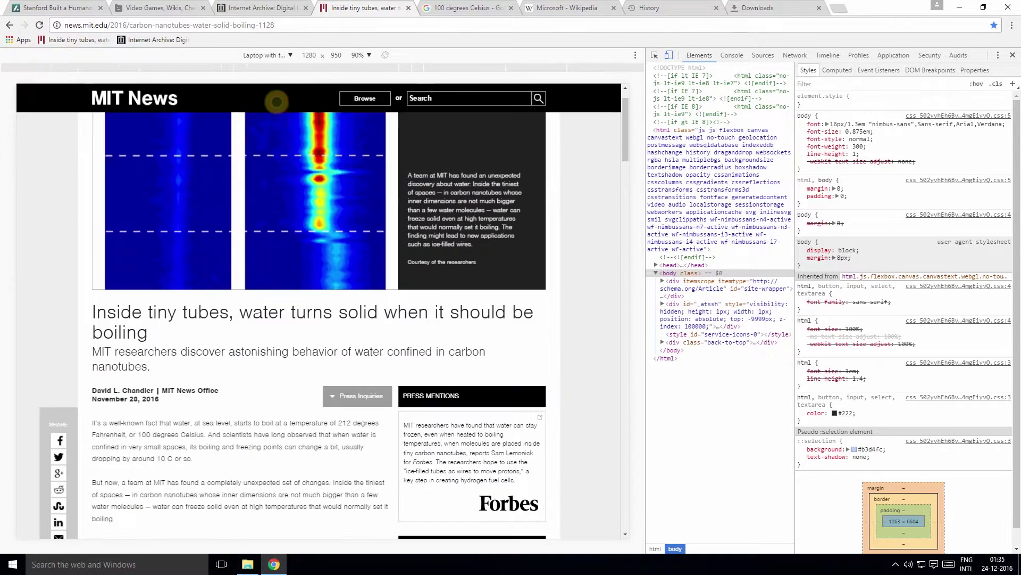
{"action": "left_click", "coordinate": [287, 55]}
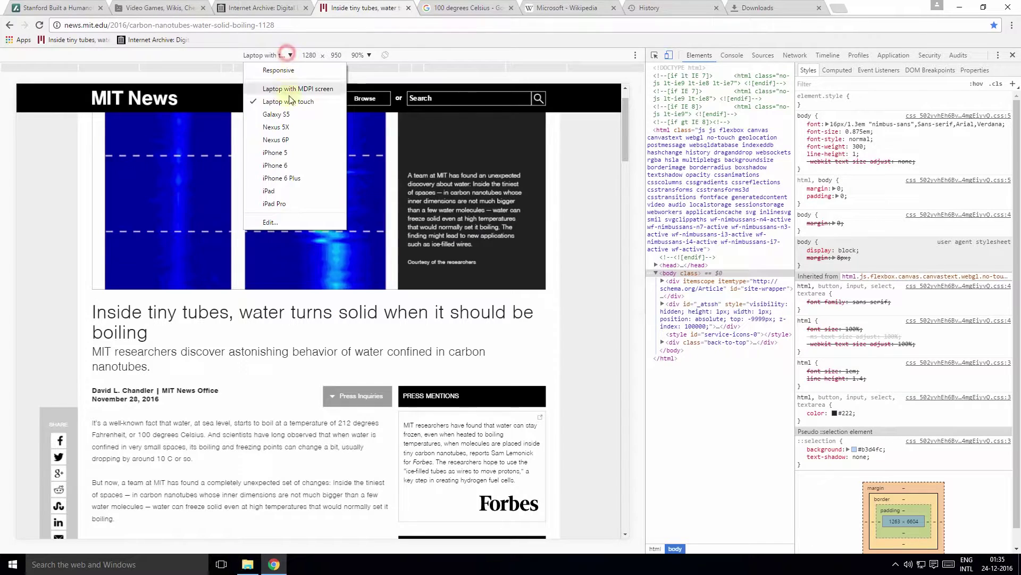
{"action": "left_click", "coordinate": [297, 175]}
- Scroll the emulated page and rotate the iPhone 6 Plus view back to portrait
{"action": "scroll", "coordinate": [337, 388], "scroll_direction": "down", "scroll_amount": 3}
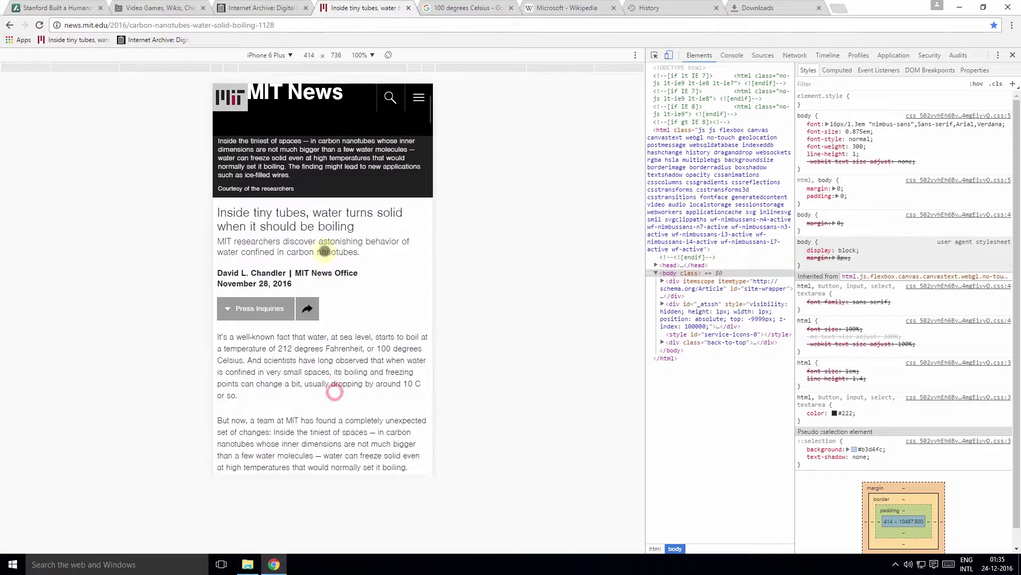
{"action": "scroll", "coordinate": [335, 390], "scroll_direction": "up", "scroll_amount": 3}
{"action": "left_click_drag", "start_coordinate": [327, 366], "coordinate": [324, 301]}
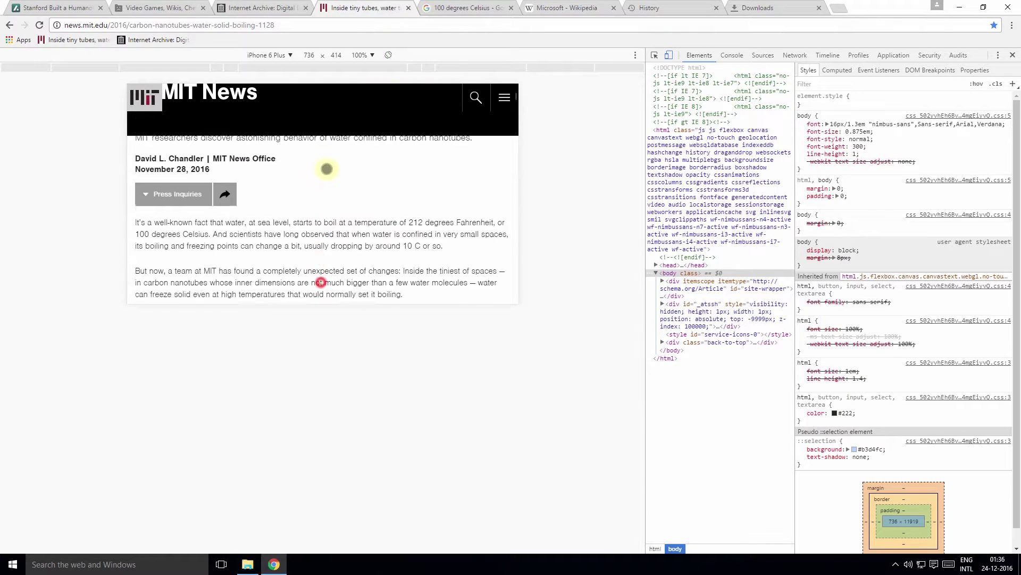
{"action": "scroll", "coordinate": [327, 167], "scroll_direction": "up", "scroll_amount": 3}
{"action": "left_click", "coordinate": [392, 55]}
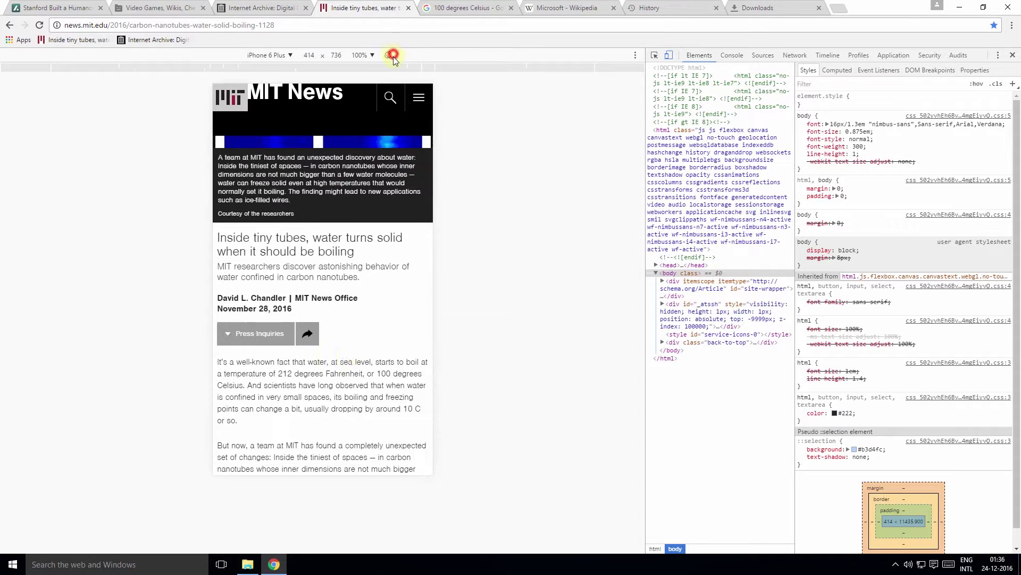
{"action": "left_click_drag", "start_coordinate": [342, 388], "coordinate": [353, 360]}
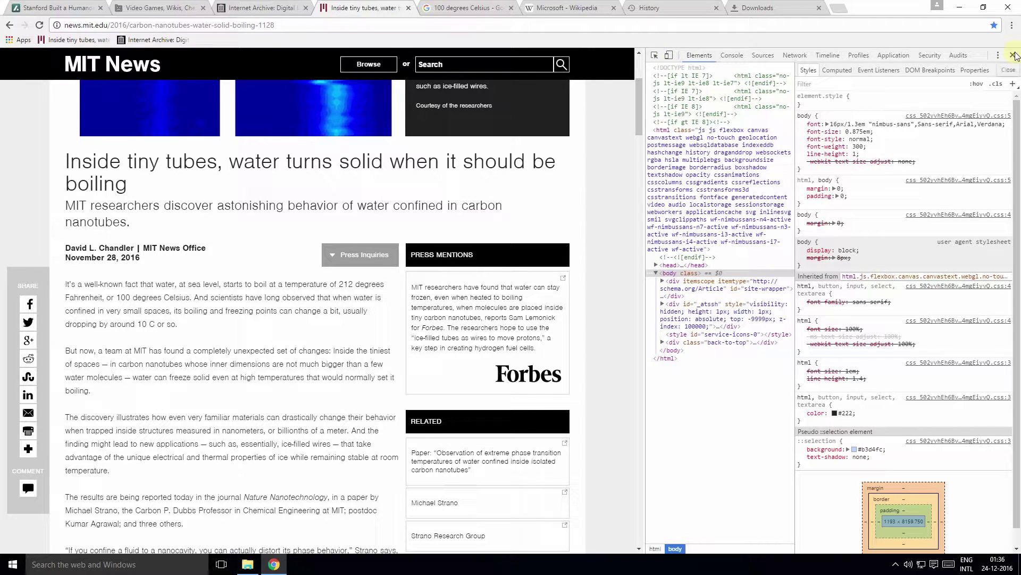
- Close developer tools and load chrome://flags in a new tab, correcting the 'glags' typo
{"action": "left_click", "coordinate": [1013, 55]}
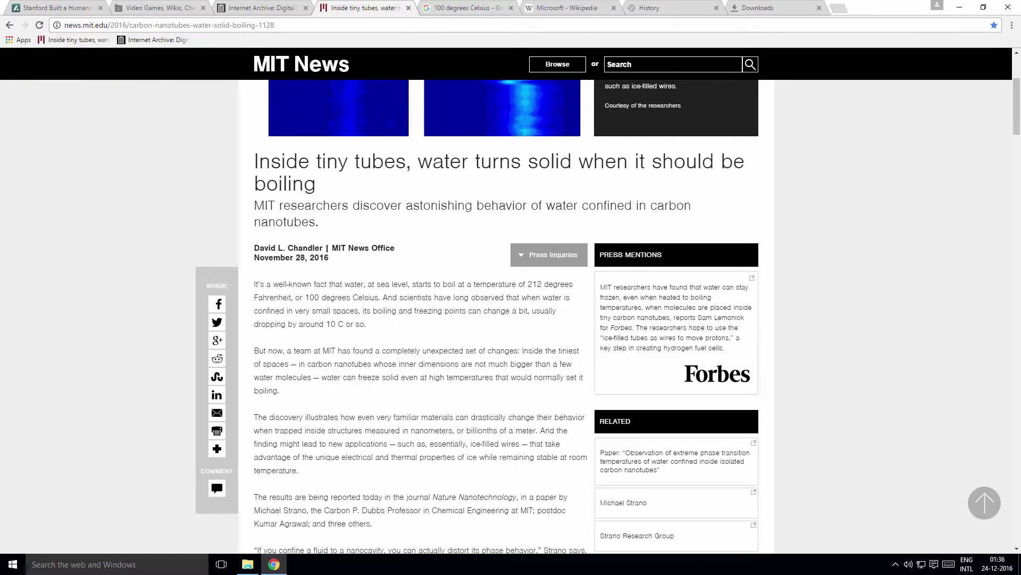
{"action": "left_click", "coordinate": [834, 16]}
{"action": "type", "text": "chrome://glags"}
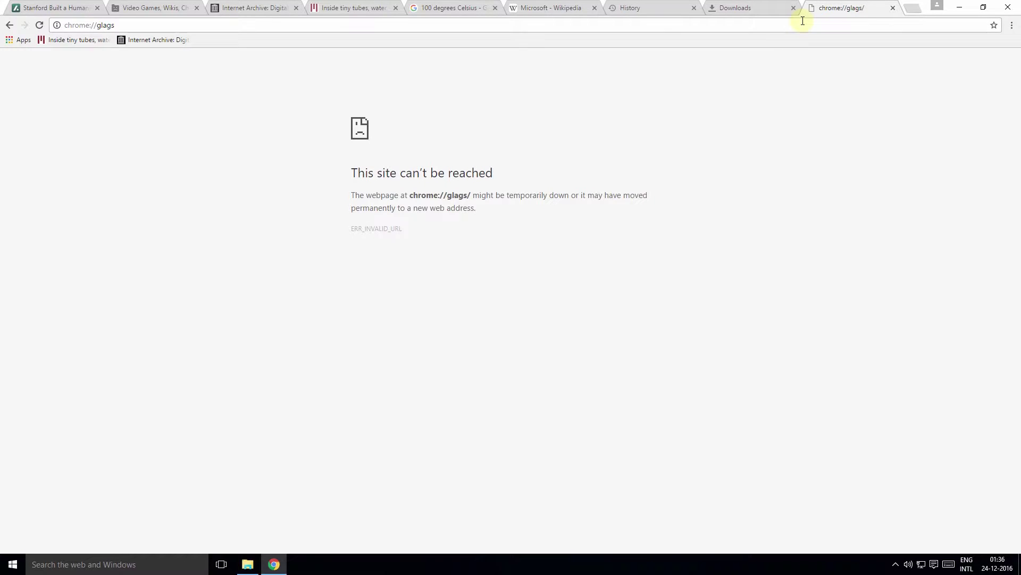
{"action": "left_click", "coordinate": [103, 25]}
{"action": "double_click", "coordinate": [100, 24]}
{"action": "key", "text": "shift+Left"}
{"action": "key", "text": "shift+Left"}
{"action": "key", "text": "shift+Left"}
{"action": "key", "text": "shift+Left"}
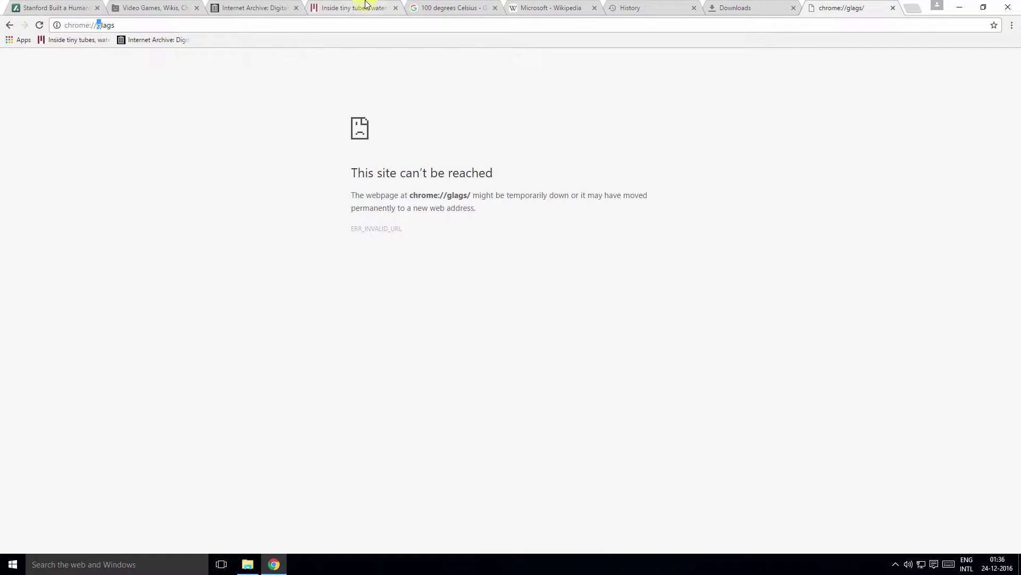
{"action": "type", "text": "f"}
{"action": "key", "text": "Return"}
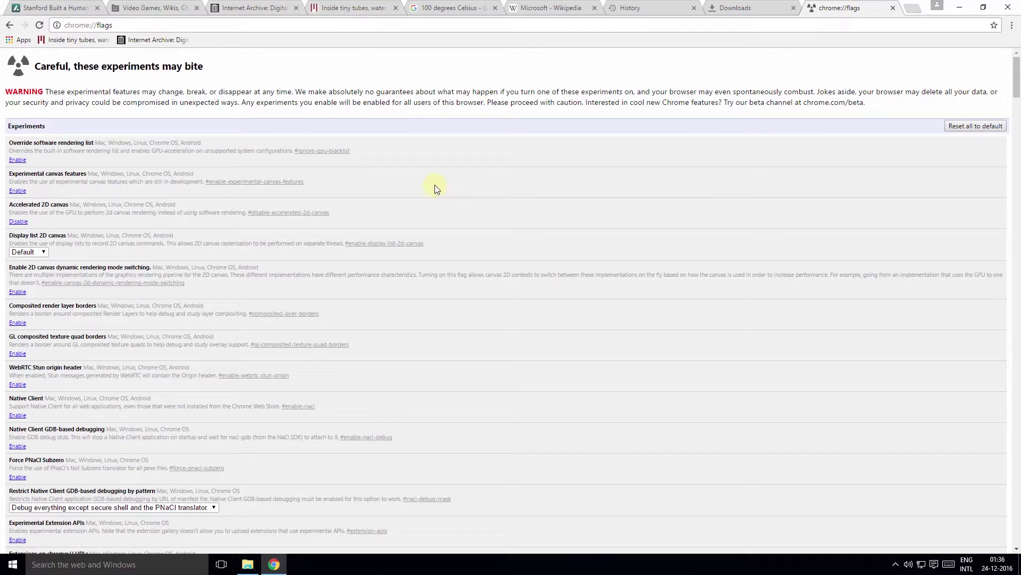
- Find 'audio muting' on the page and enable the Tab audio muting UI control flag
{"action": "key", "text": "ctrl+f"}
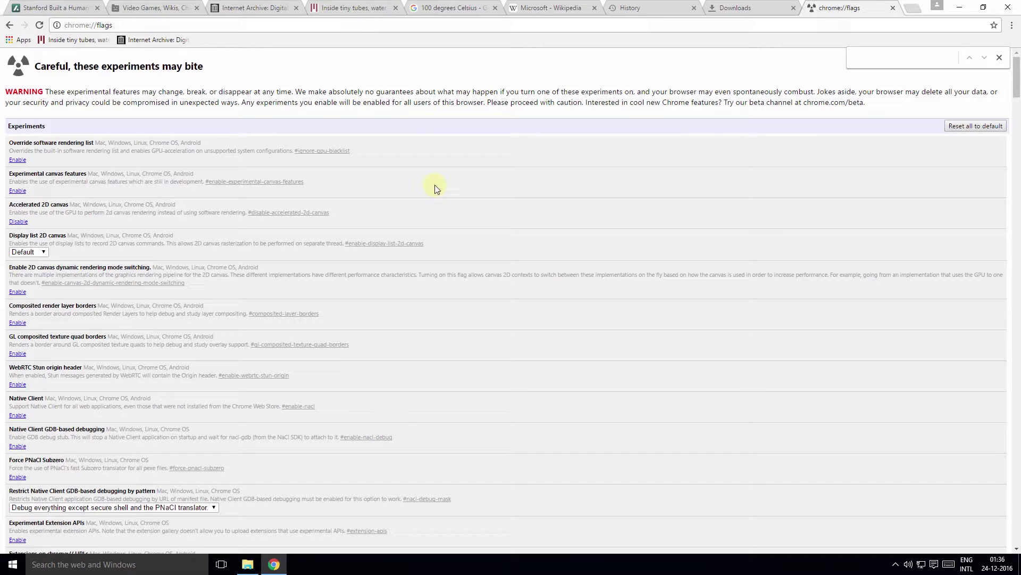
{"action": "type", "text": "audio muting"}
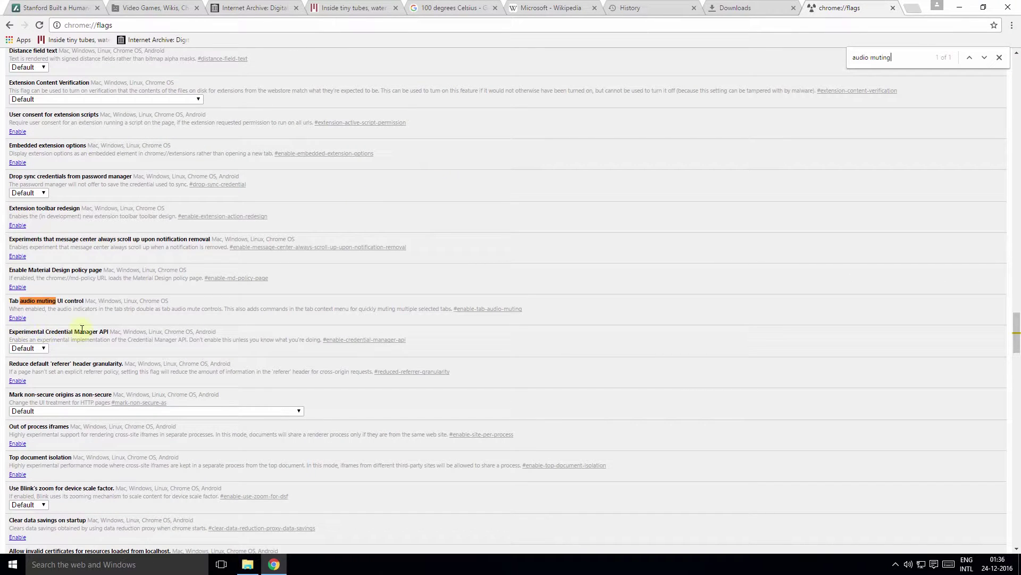
{"action": "left_click", "coordinate": [17, 319]}
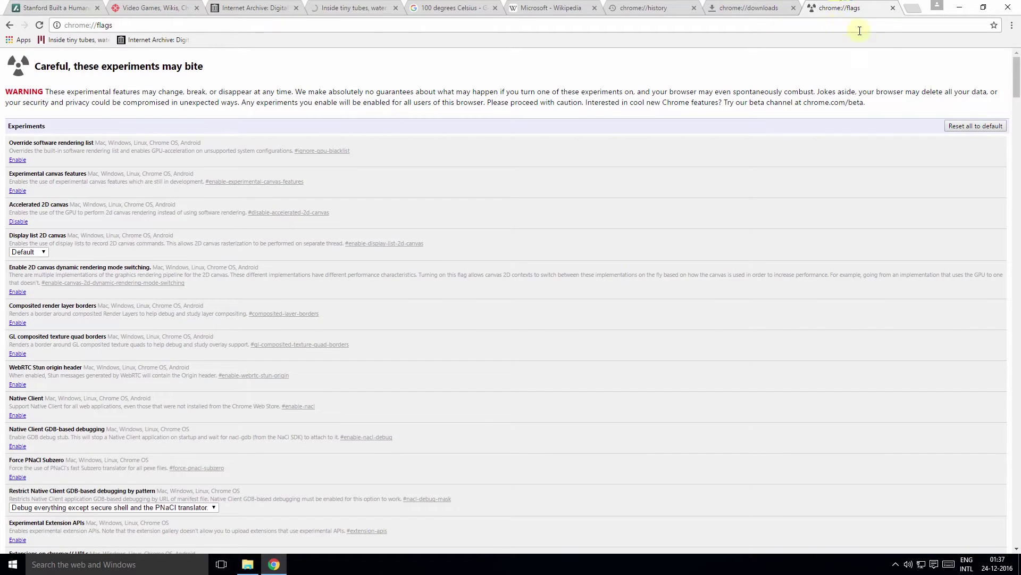
- Open the YouTube Blue Danube Waltz video in a new tab and skip the ad
{"action": "left_click", "coordinate": [911, 9]}
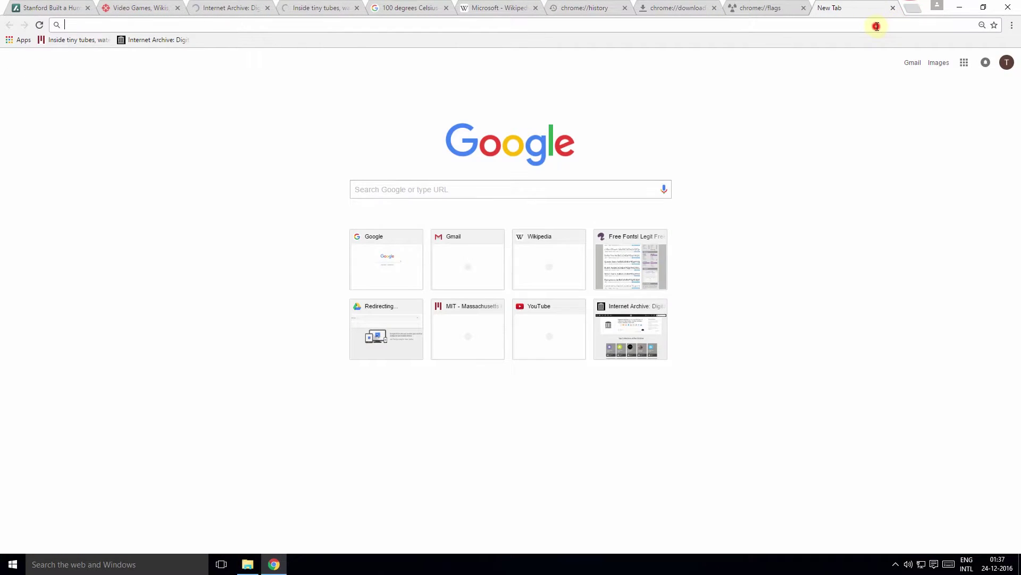
{"action": "type", "text": "youtube.com"}
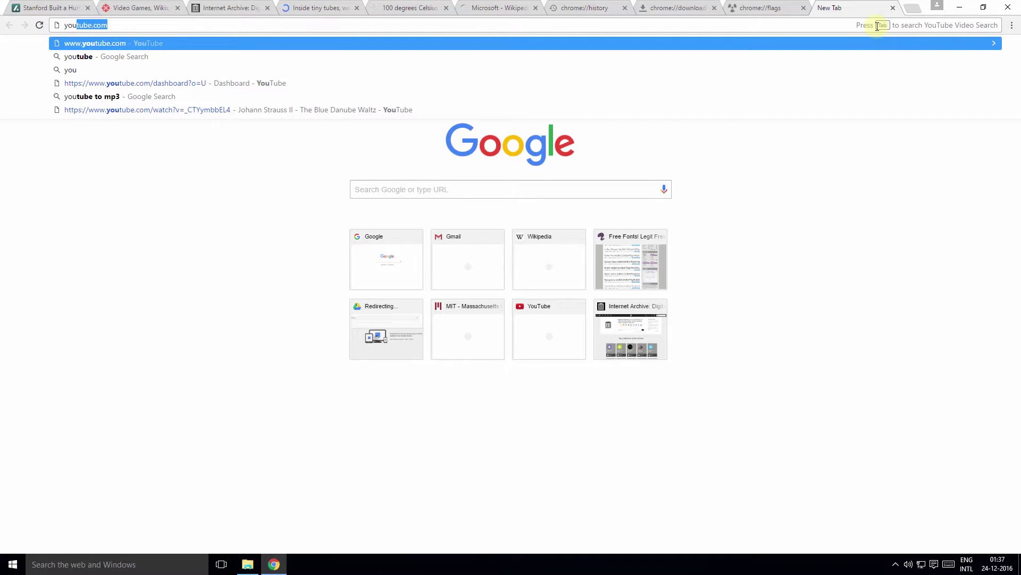
{"action": "key", "text": "Down"}
{"action": "key", "text": "Down"}
{"action": "key", "text": "Down"}
{"action": "key", "text": "Down"}
{"action": "key", "text": "Down"}
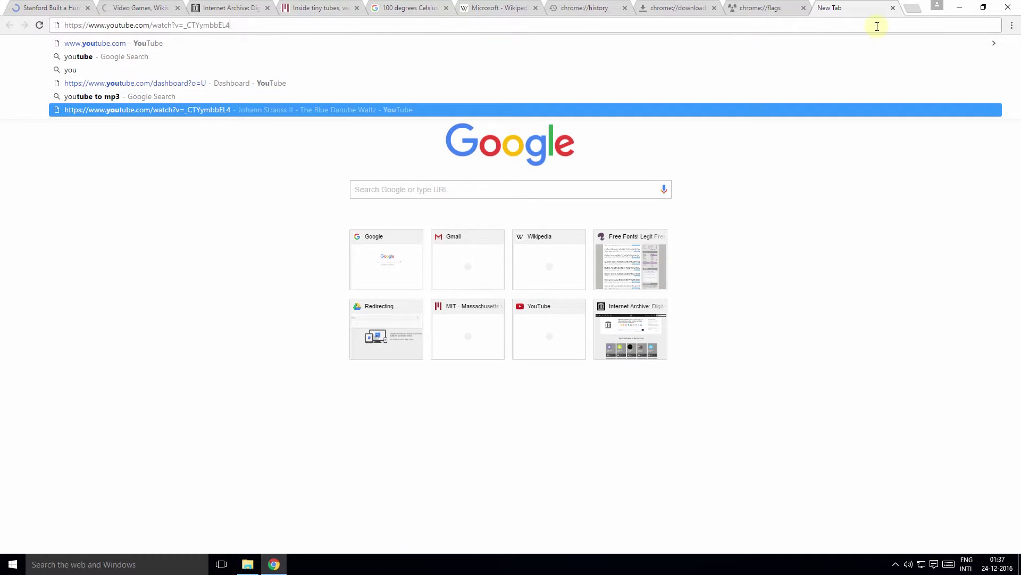
{"action": "key", "text": "Return"}
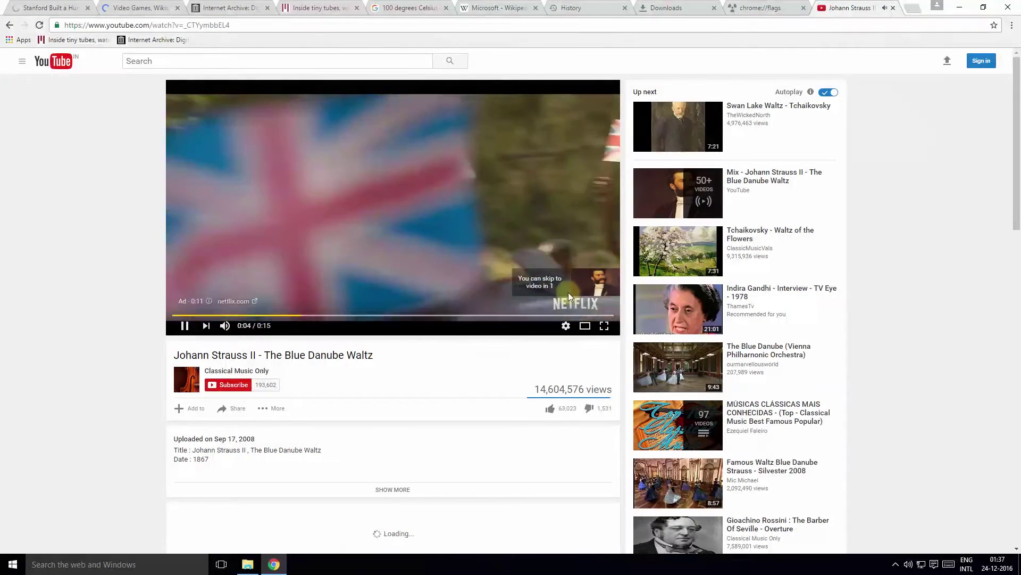
{"action": "left_click", "coordinate": [566, 285]}
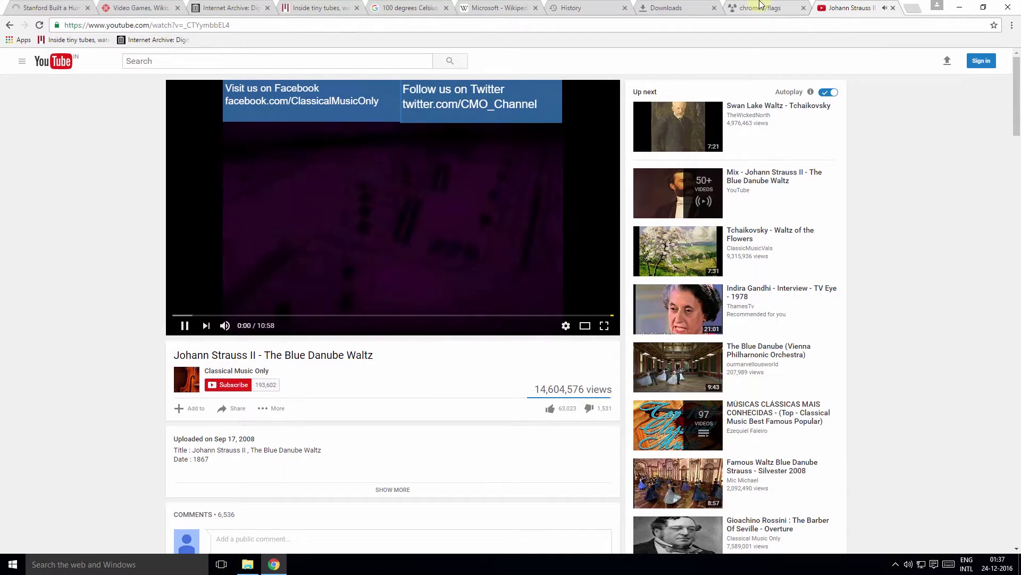
- From the chrome://flags tab, mute the YouTube tab, then switch to the Downloads tab
{"action": "left_click", "coordinate": [761, 6]}
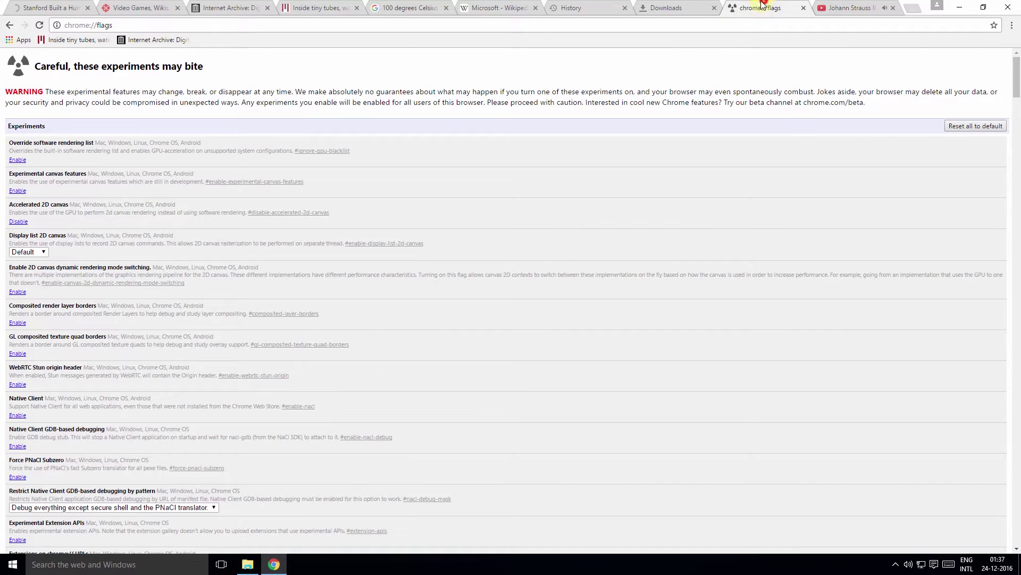
{"action": "left_click", "coordinate": [884, 9]}
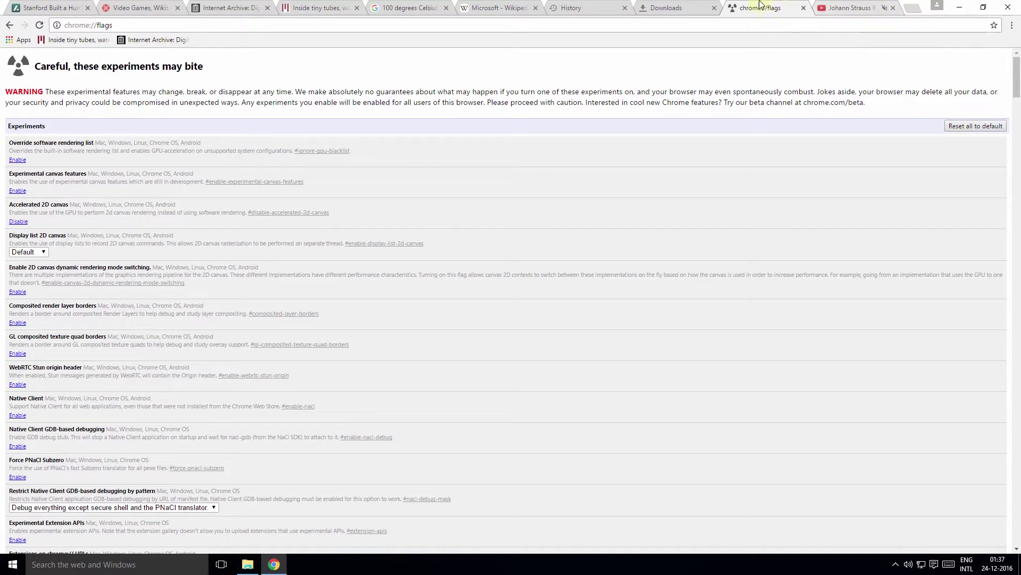
{"action": "left_click", "coordinate": [700, 6]}
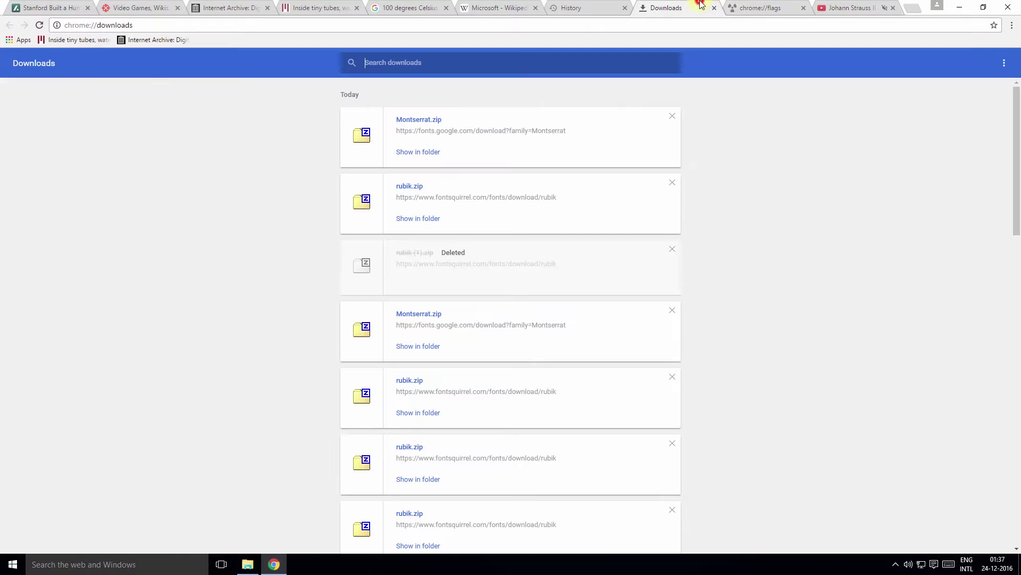
- Toggle the YouTube waltz tab's sound on and off several times, leaving it muted
{"action": "left_click", "coordinate": [883, 8]}
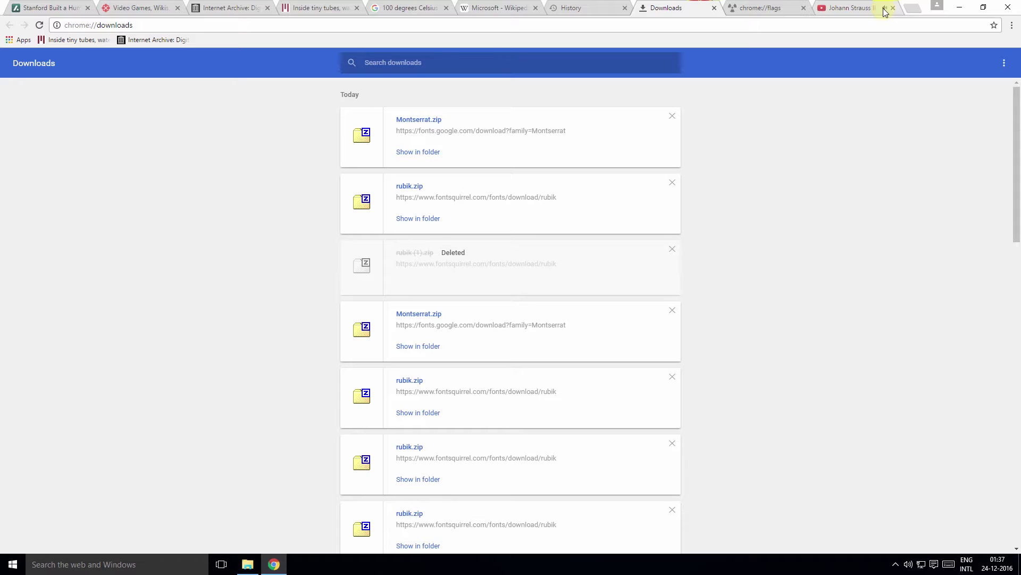
{"action": "left_click", "coordinate": [884, 9]}
{"action": "left_click", "coordinate": [883, 9]}
{"action": "left_click", "coordinate": [883, 9]}
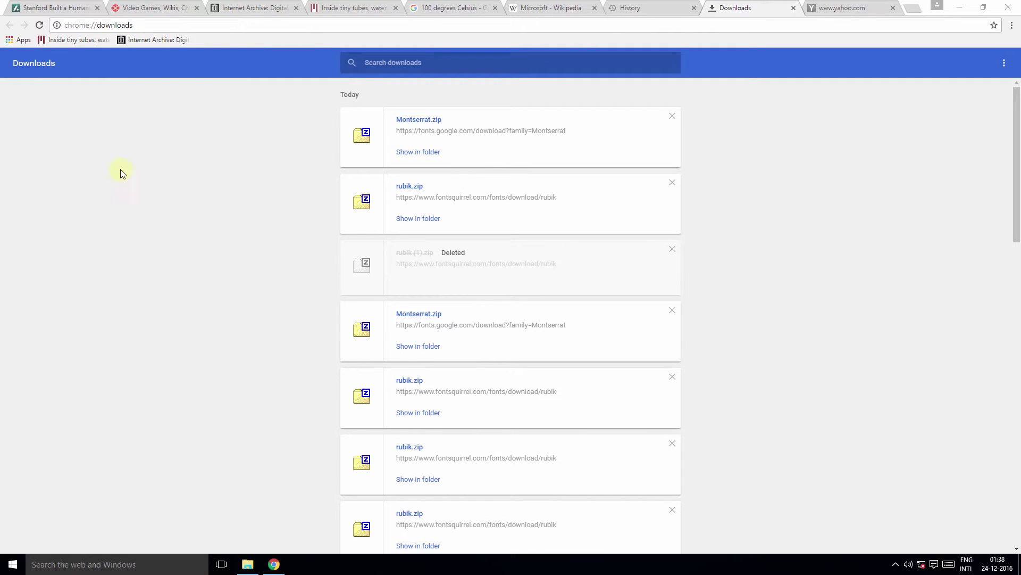
{"action": "left_click", "coordinate": [865, 4]}
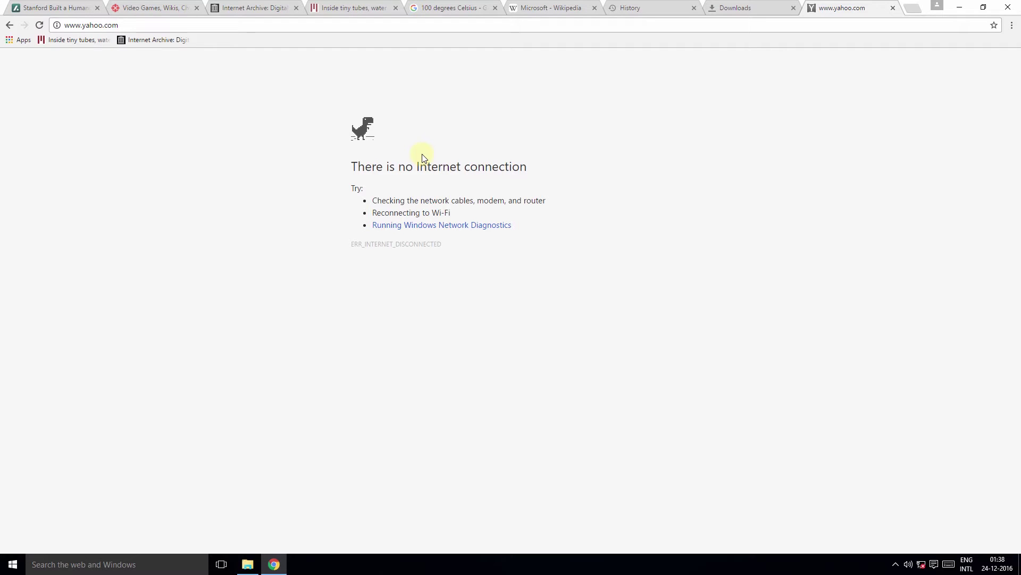
{"action": "left_click", "coordinate": [327, 205]}
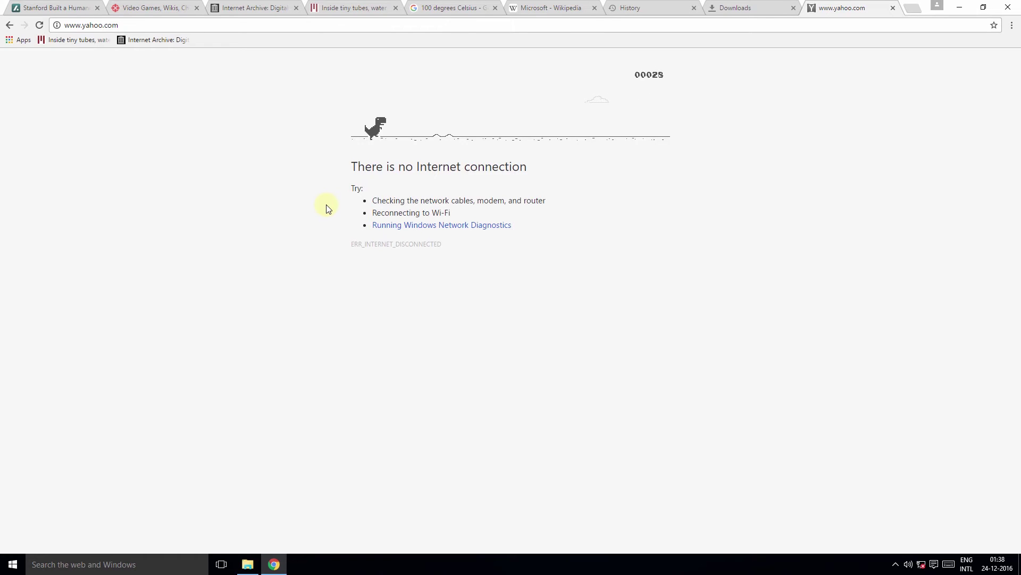
{"action": "left_click", "coordinate": [327, 208]}
{"action": "key", "text": "space"}
{"action": "key", "text": "space"}
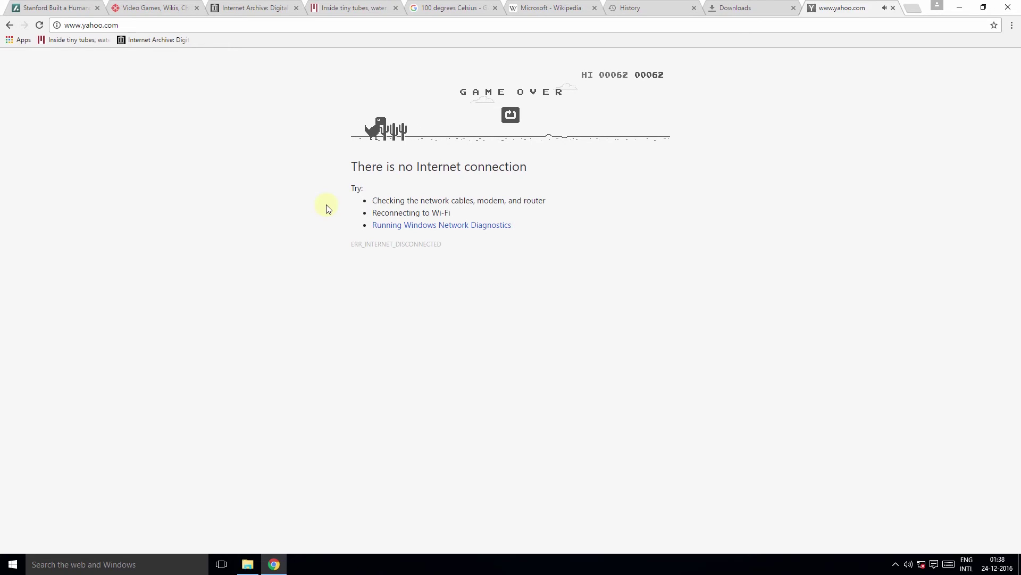